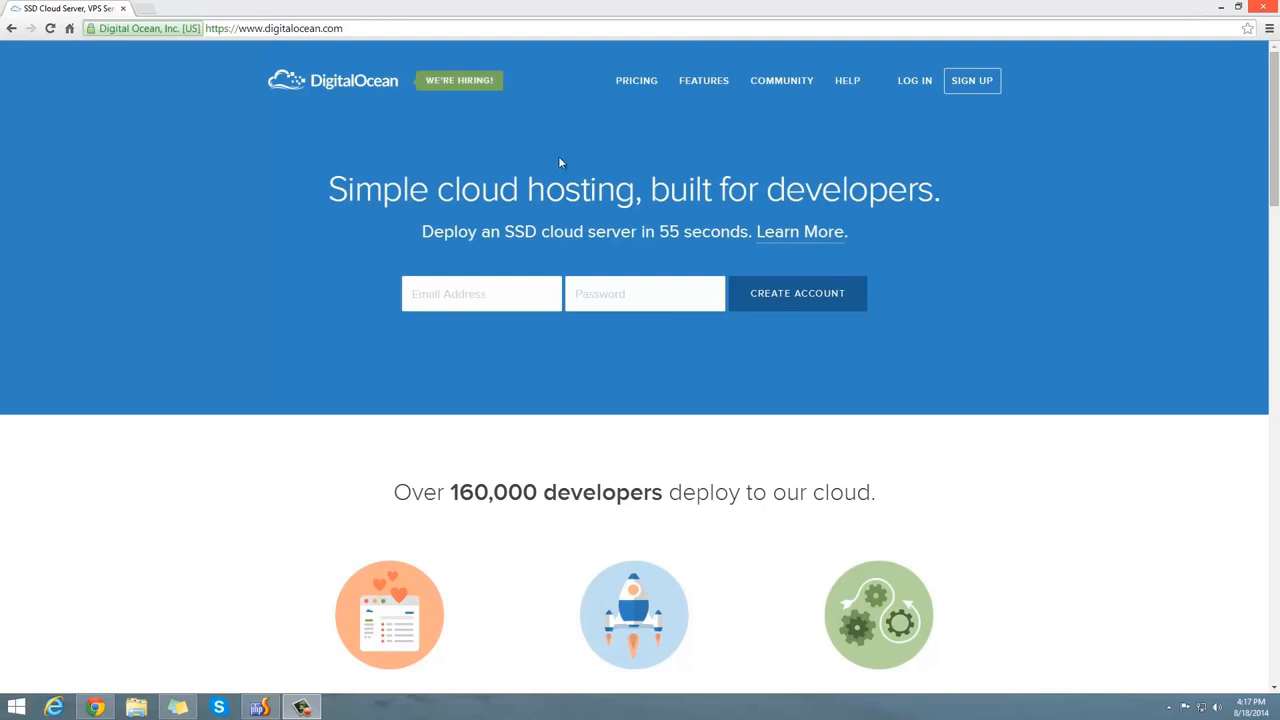
Log in to DigitalOcean with the saved account e-mail and password, and decline Chrome's offer to save the password.
click(477, 290)
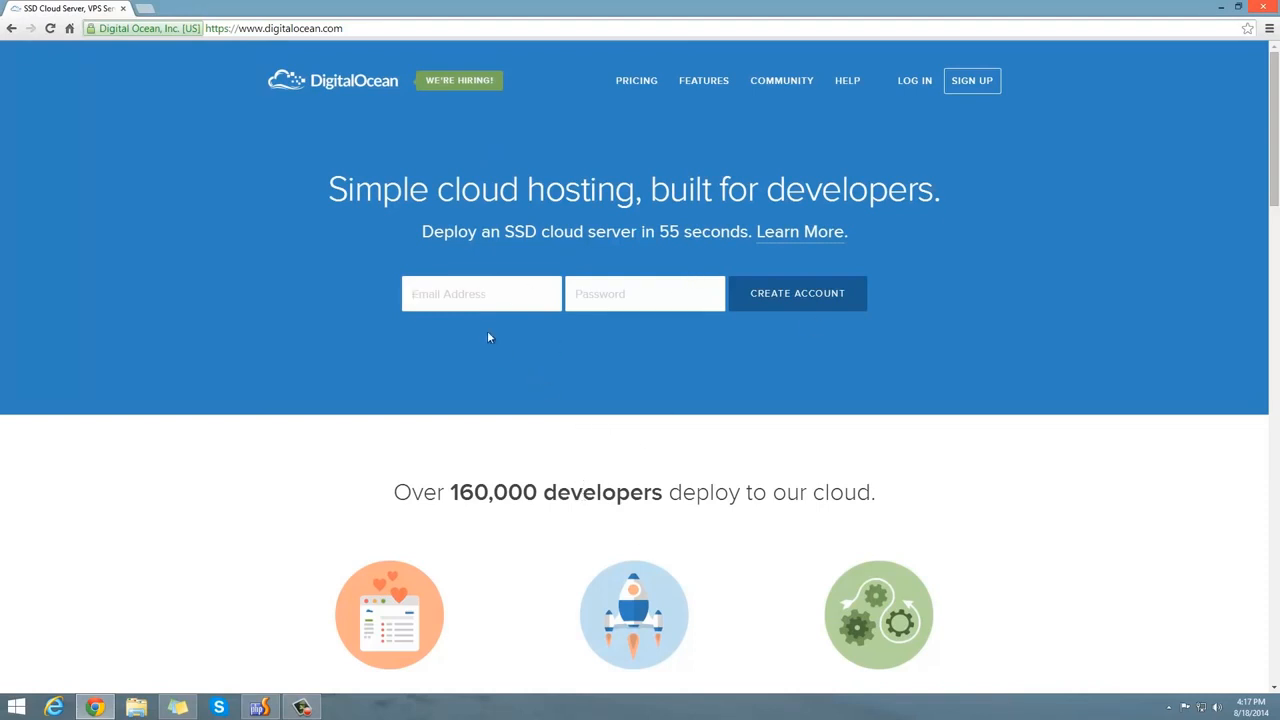
click(916, 82)
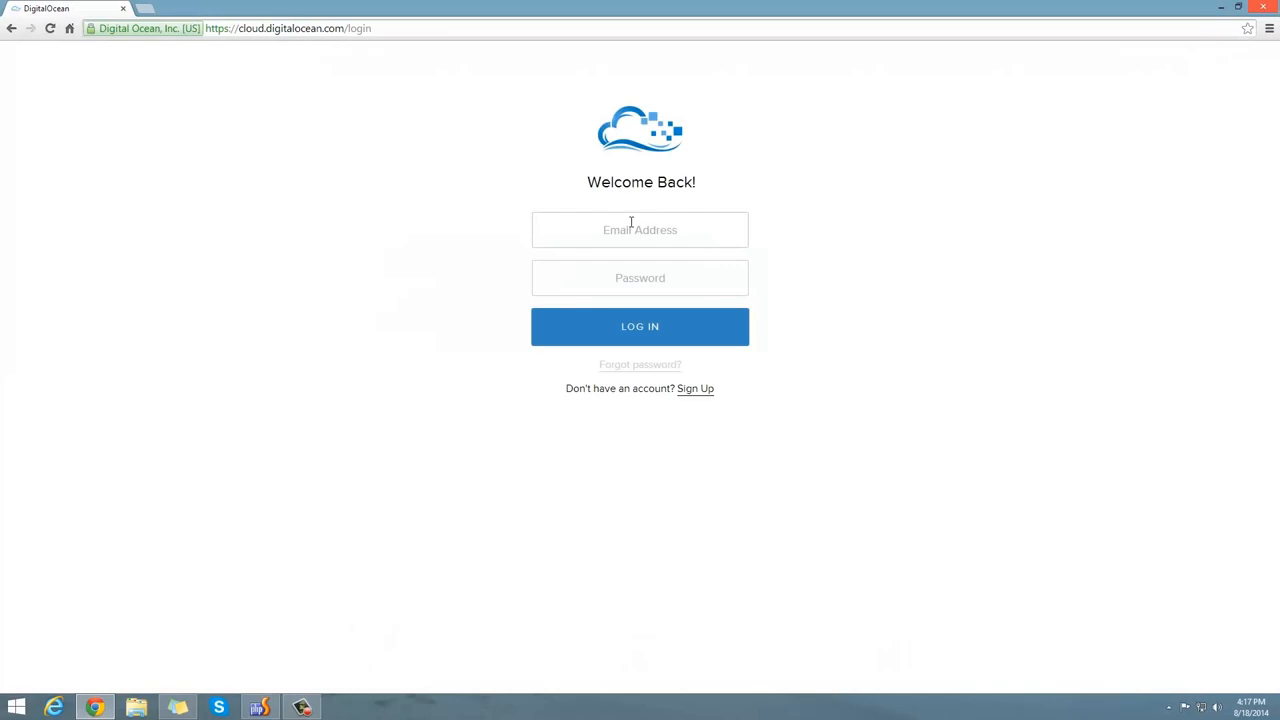
click(631, 222)
text(tyleryo)
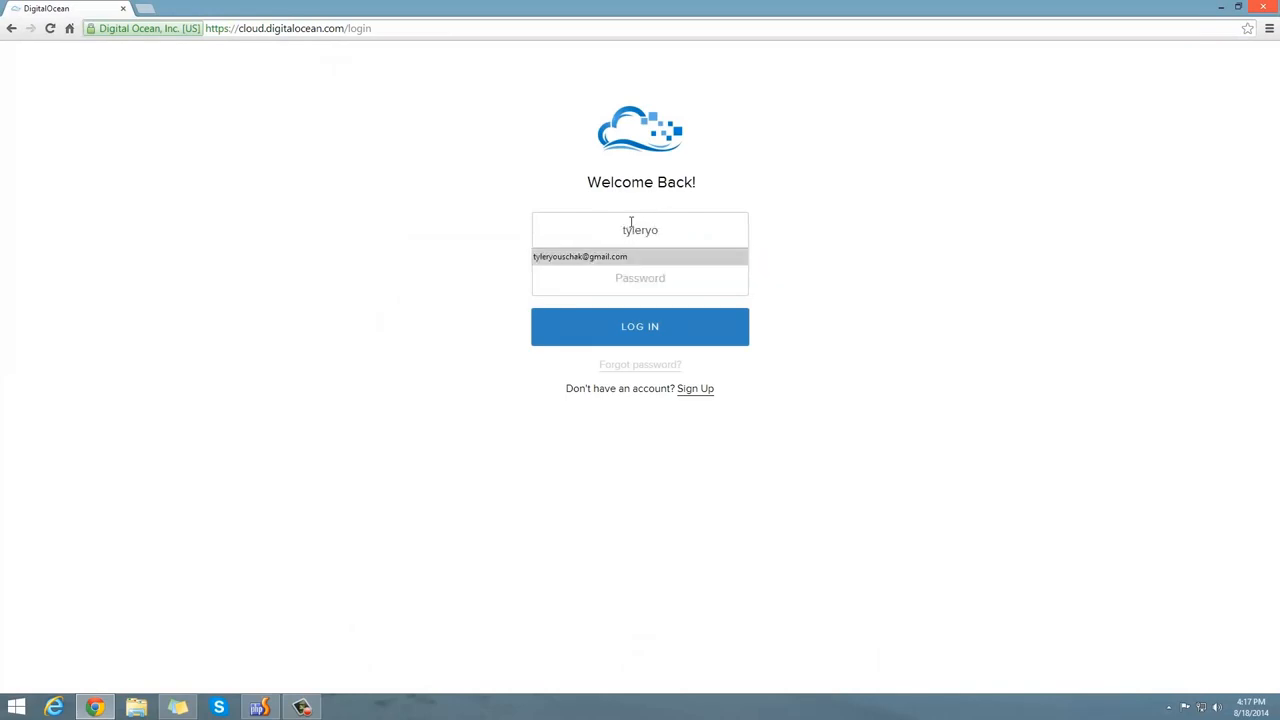
key(Tab)
text(••••••••••)
key(Return)
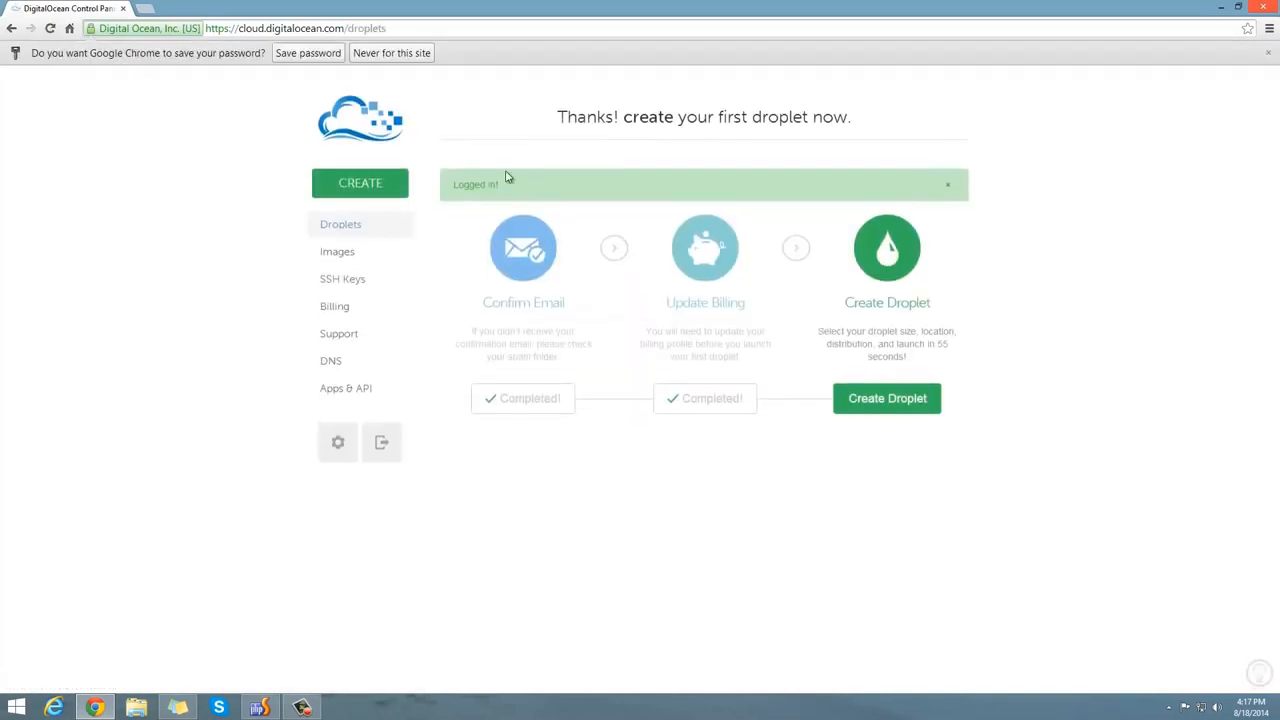
click(318, 56)
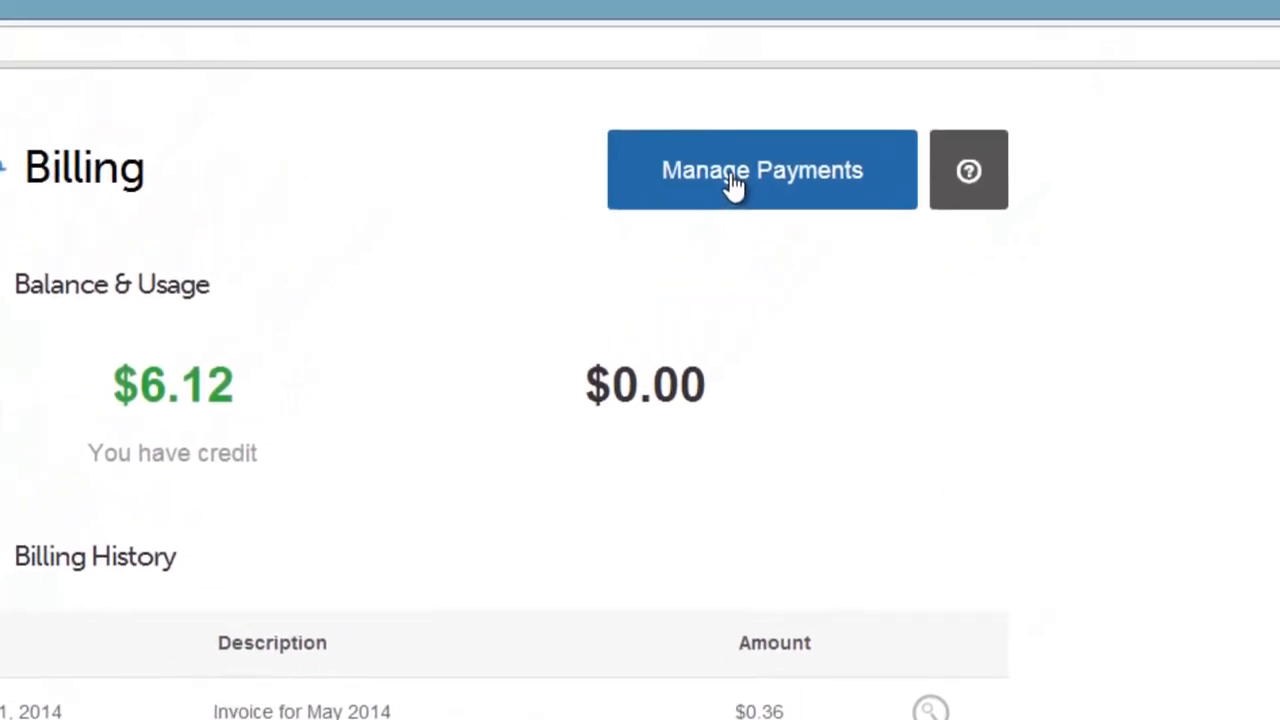
Review the payment methods, then go back to Droplets and begin creating a new droplet.
click(726, 200)
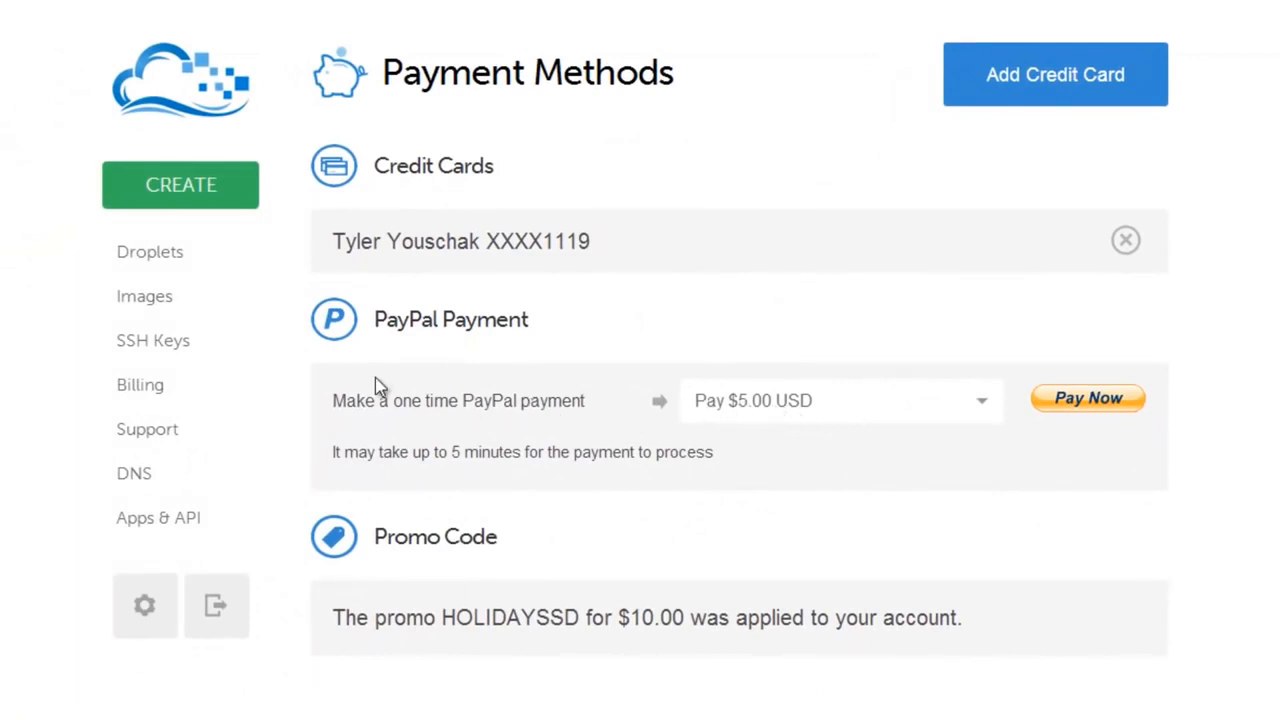
click(141, 250)
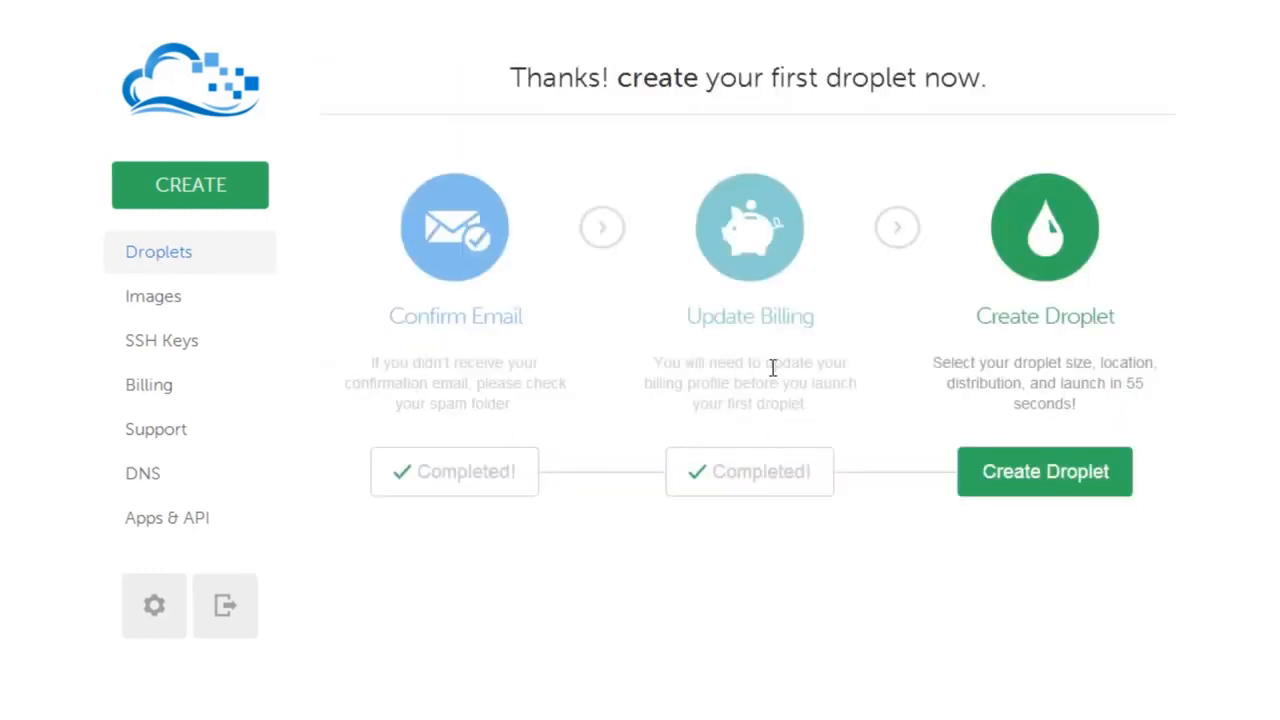
click(993, 483)
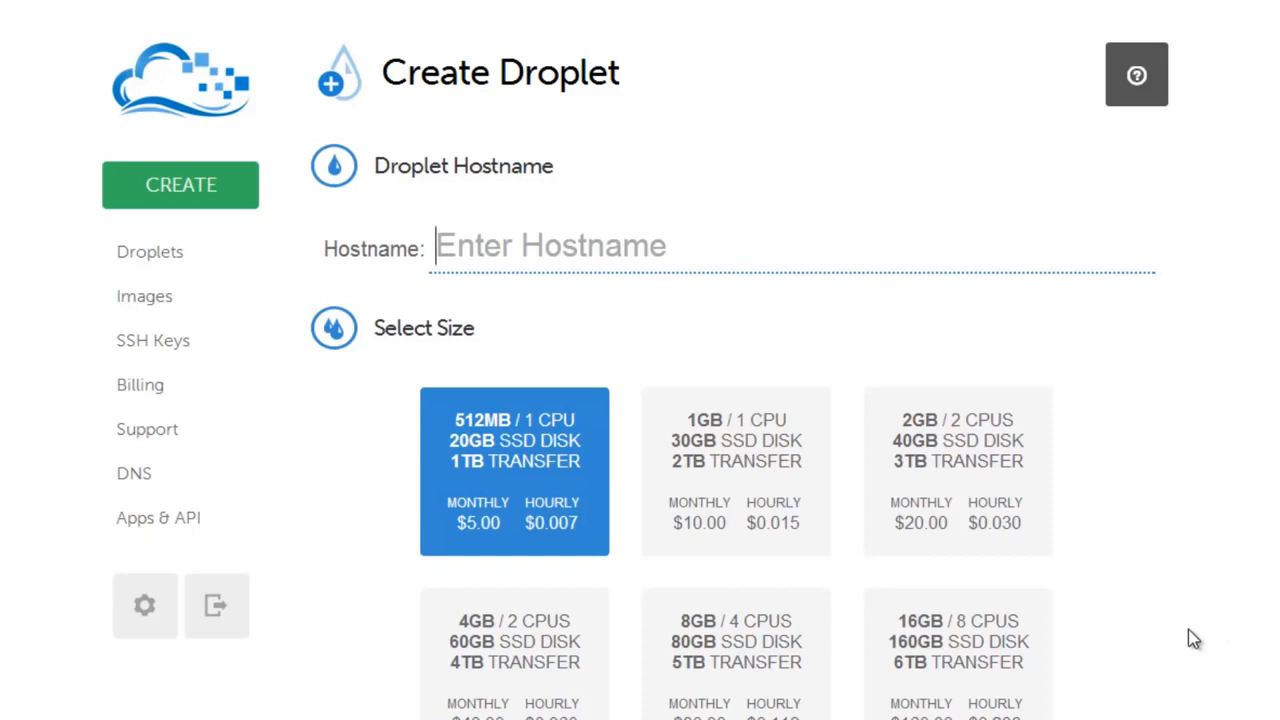
Replace a trial 'web' entry with the hostname acadia on the user's own .me domain.
text(web)
key(BackSpace)
key(BackSpace)
key(BackSpace)
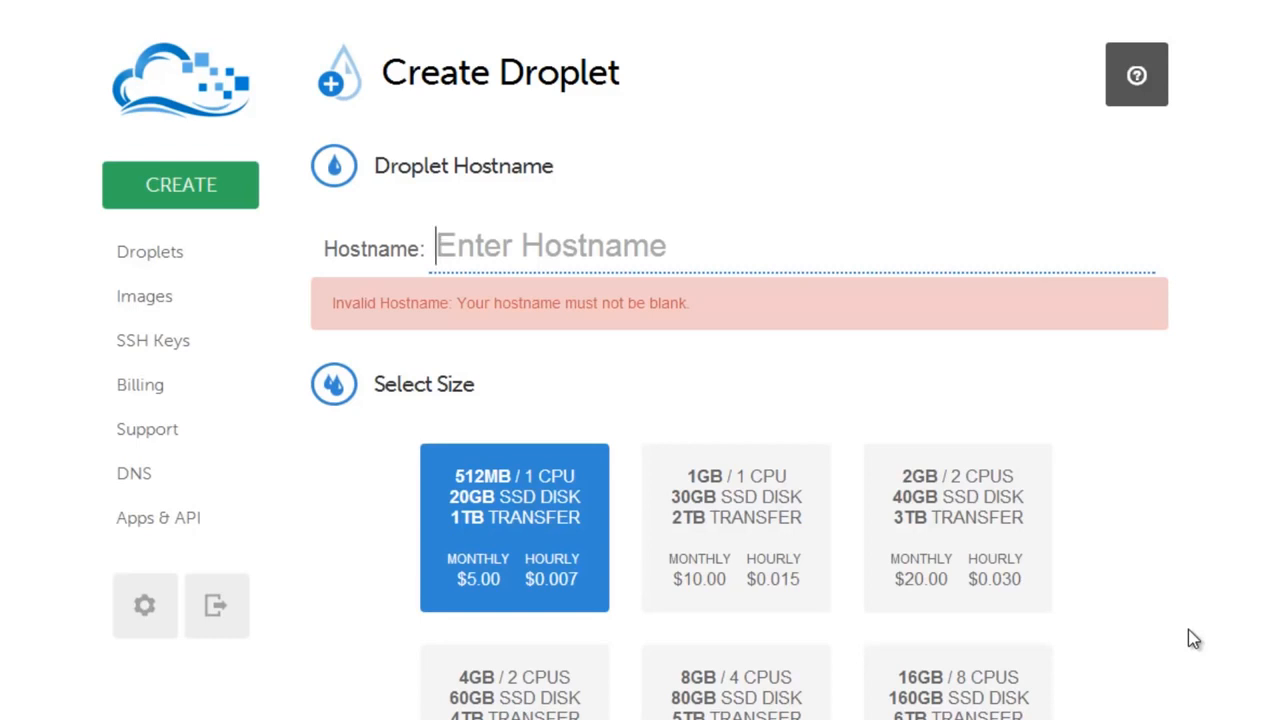
text(aca)
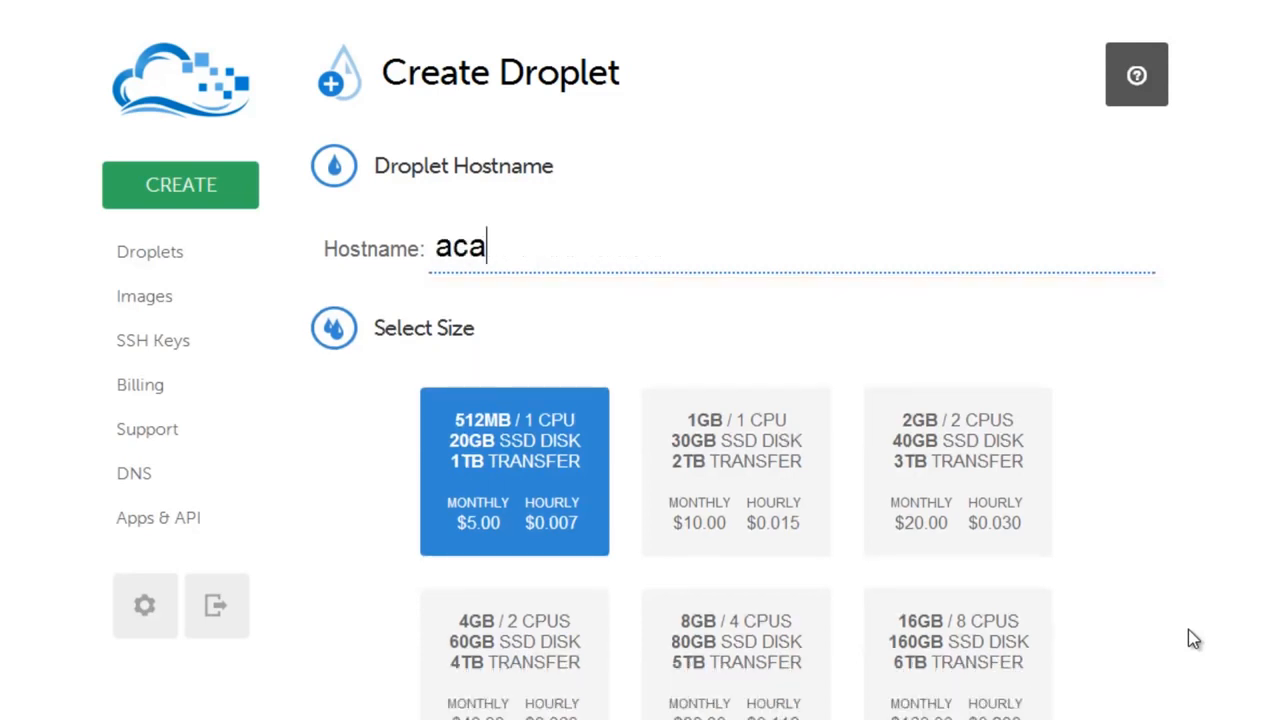
text(dia.tjyouschak.me)
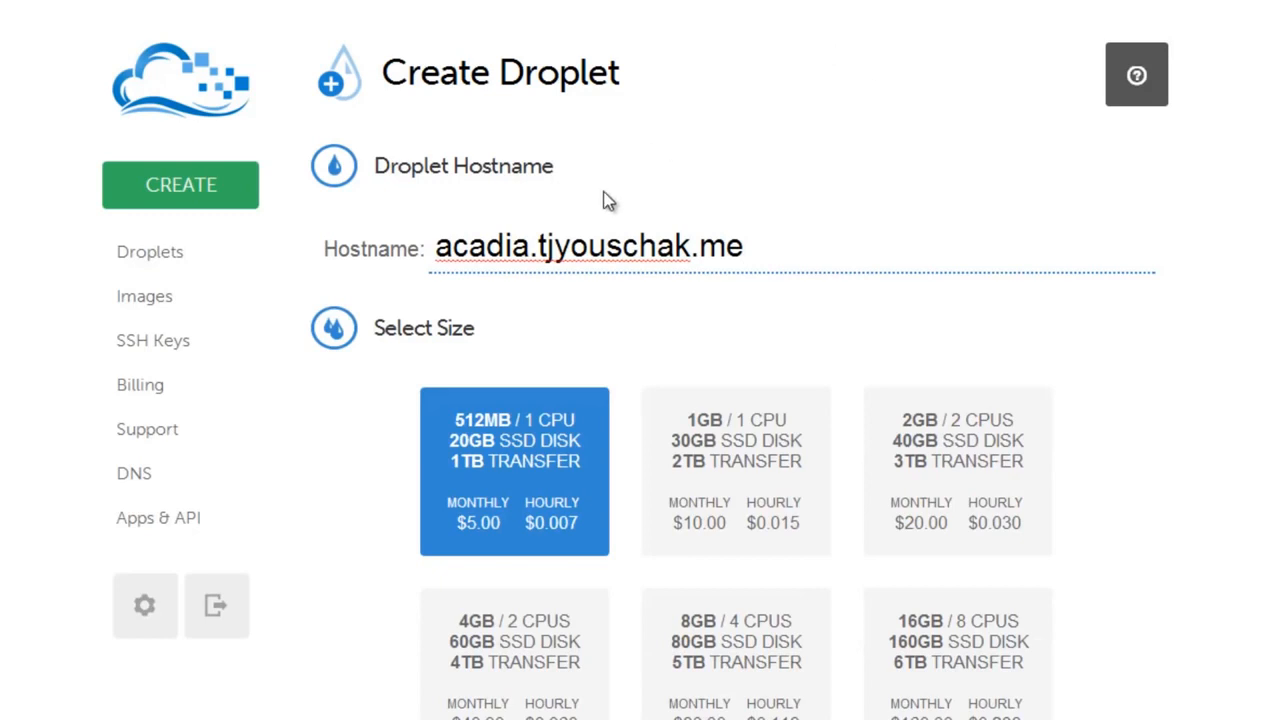
double_click(490, 248)
click(1246, 462)
scroll(1246, 466, down, 3)
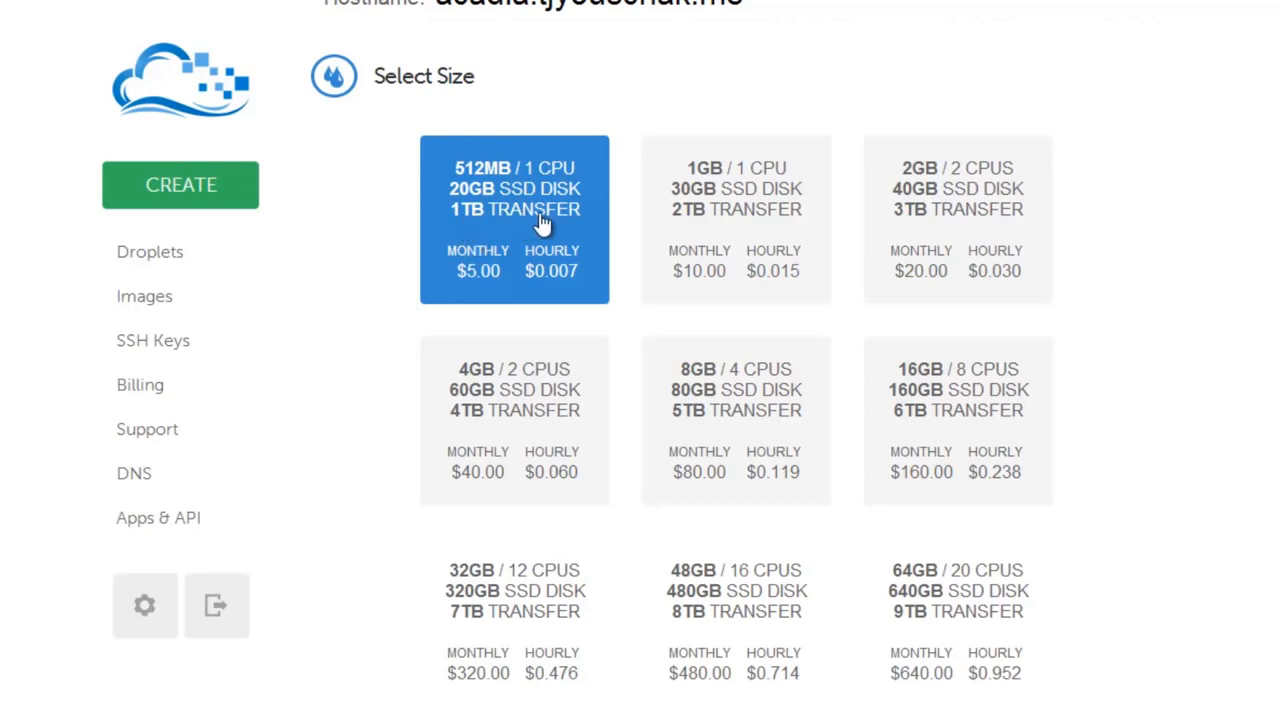
mouse_move(1008, 610)
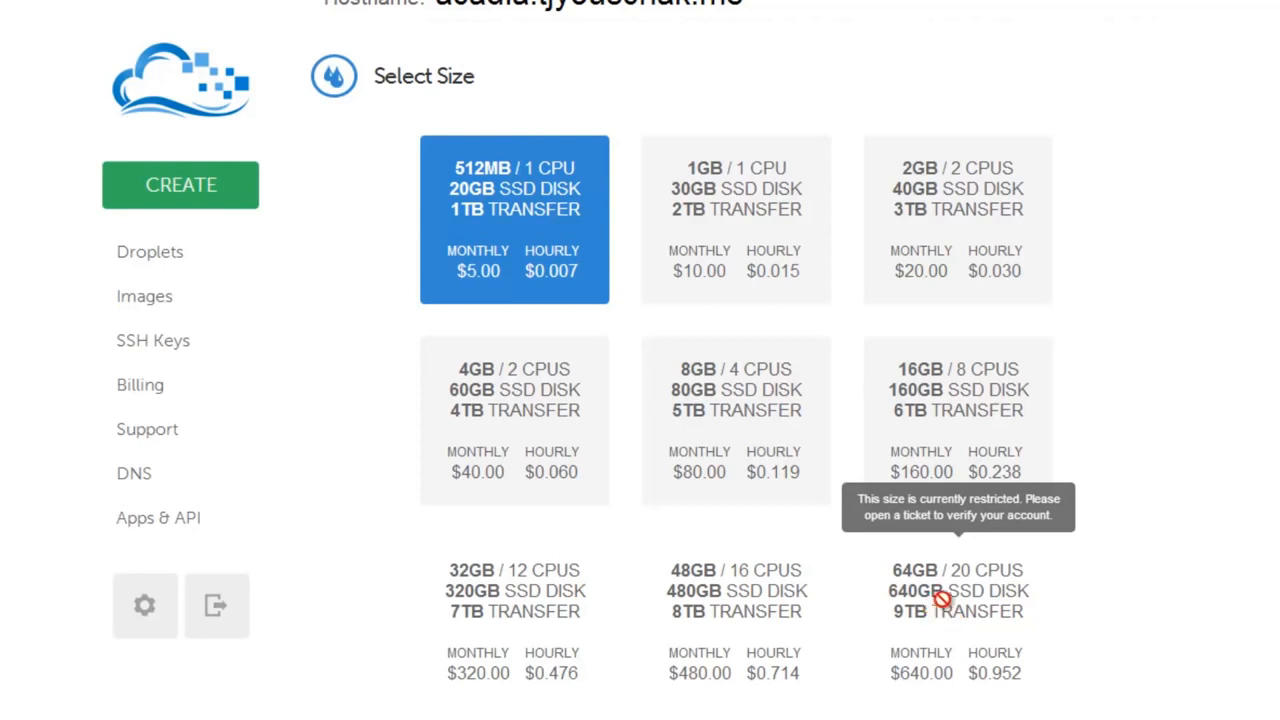
scroll(600, 695, down, 3)
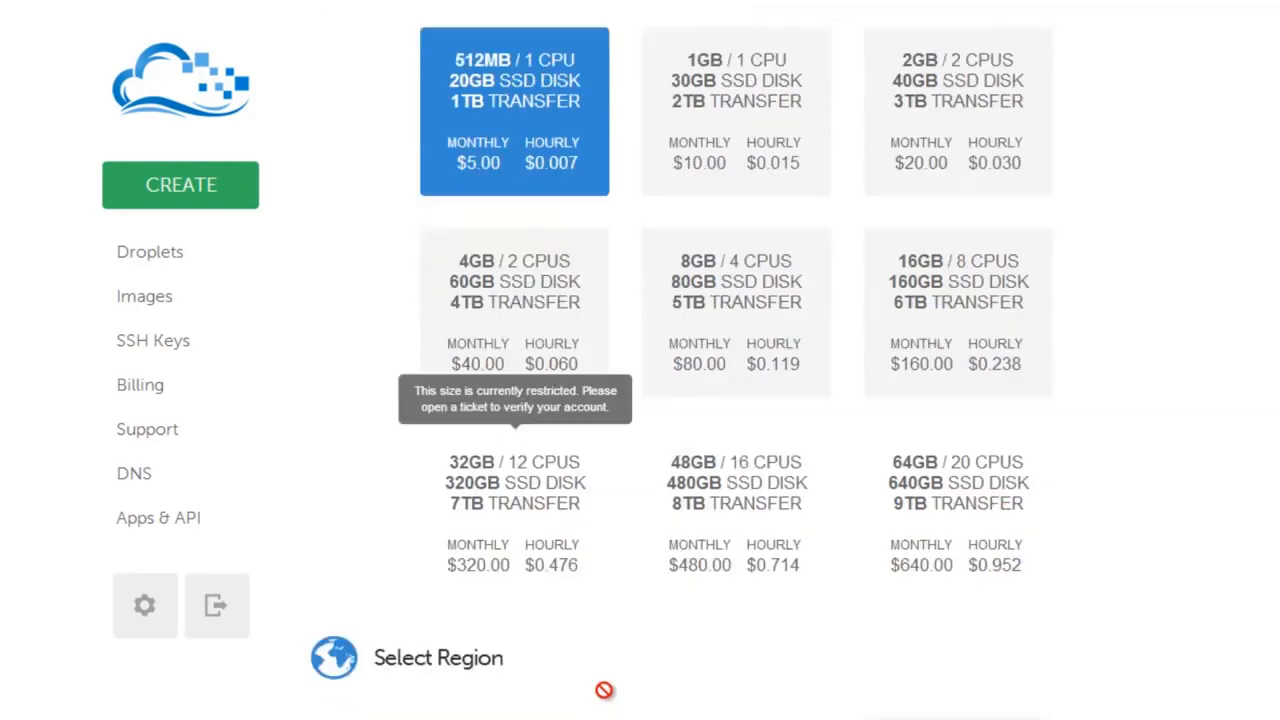
scroll(607, 702, down, 3)
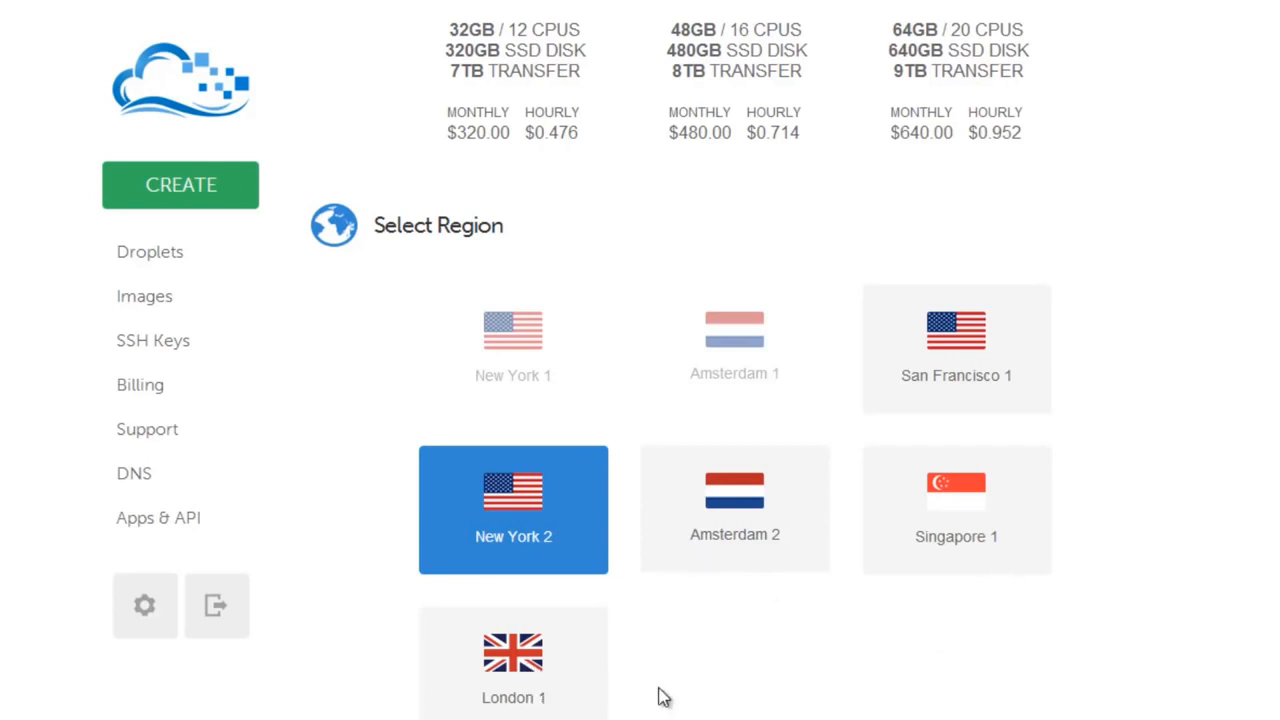
scroll(660, 690, down, 4)
scroll(655, 690, down, 1)
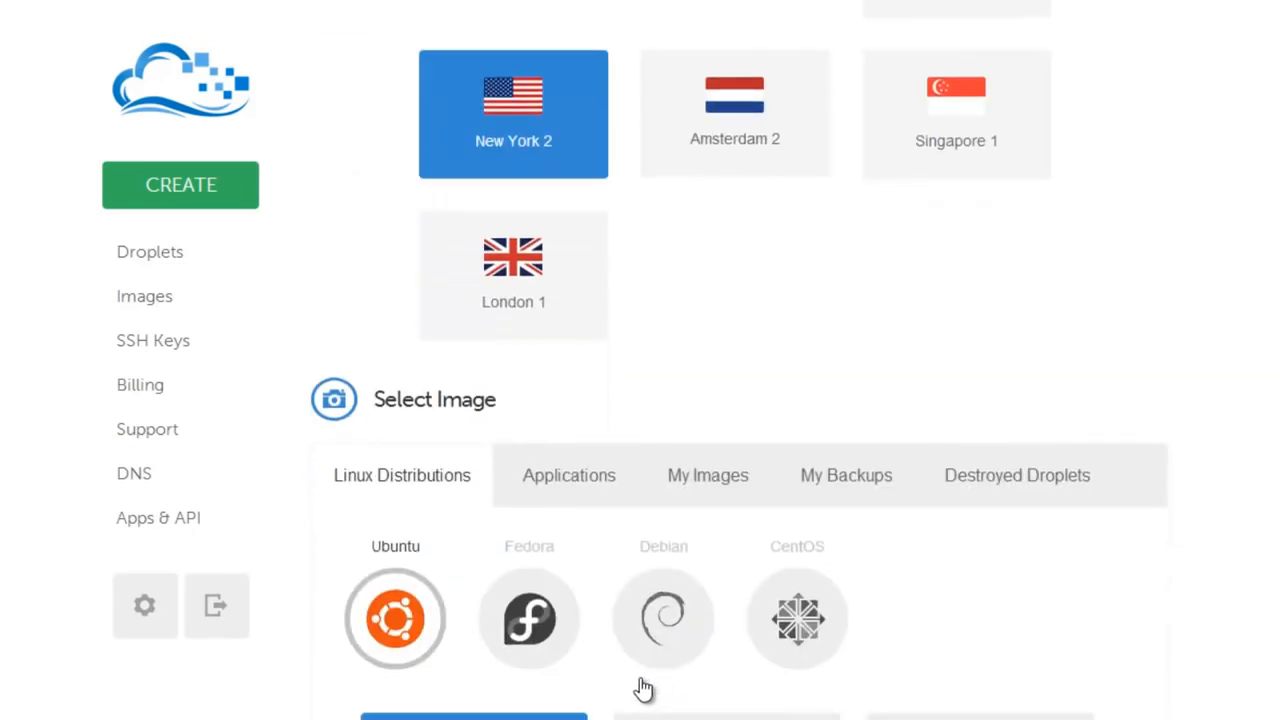
scroll(607, 686, down, 1)
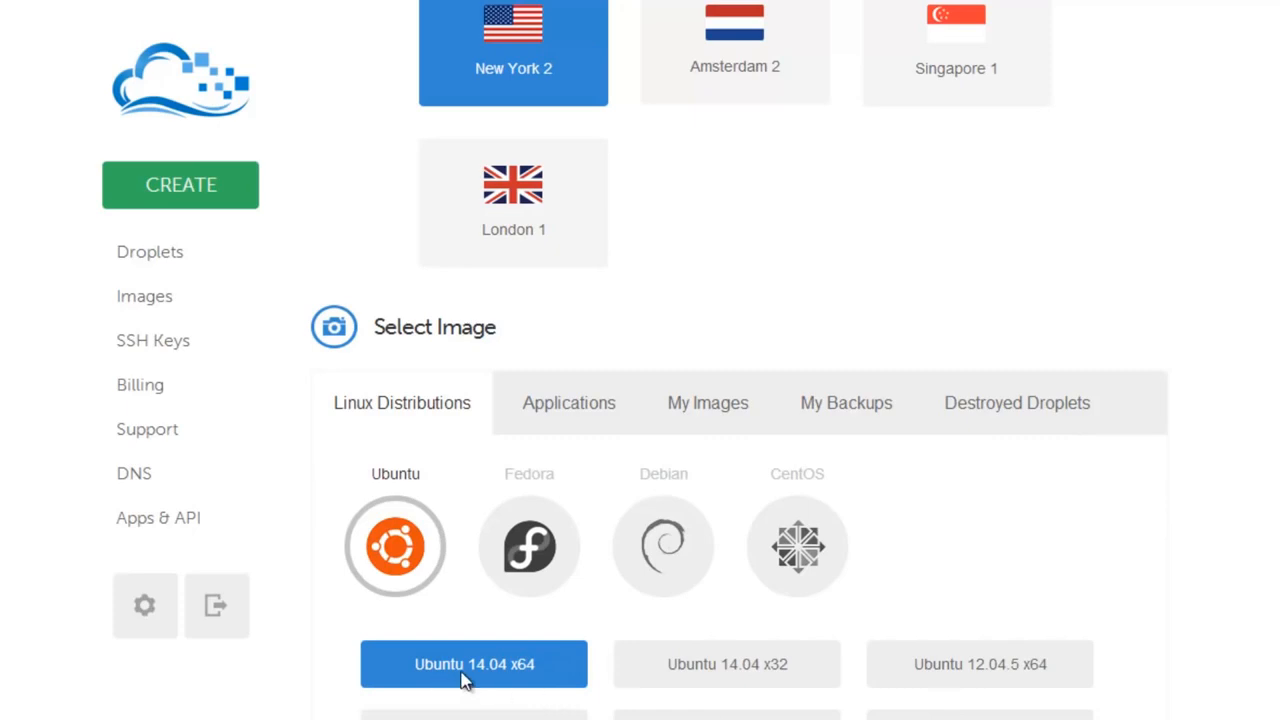
scroll(1246, 716, down, 3)
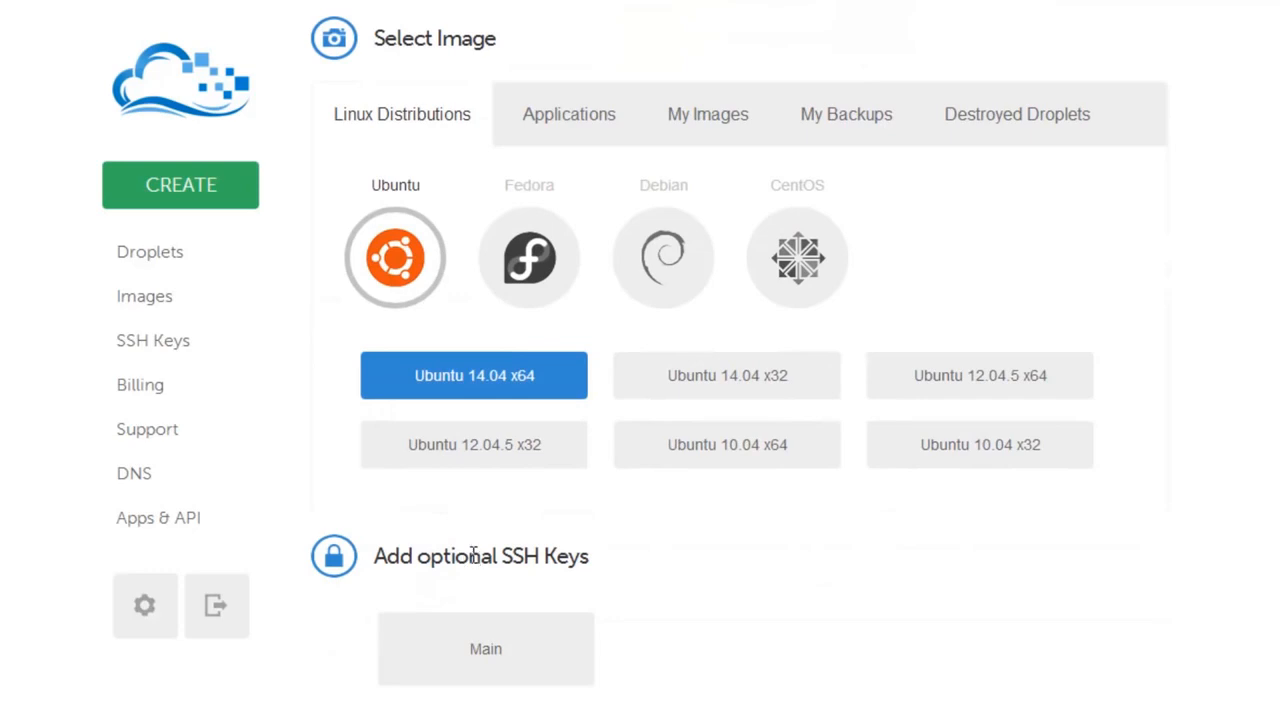
scroll(366, 686, down, 3)
scroll(433, 578, down, 1)
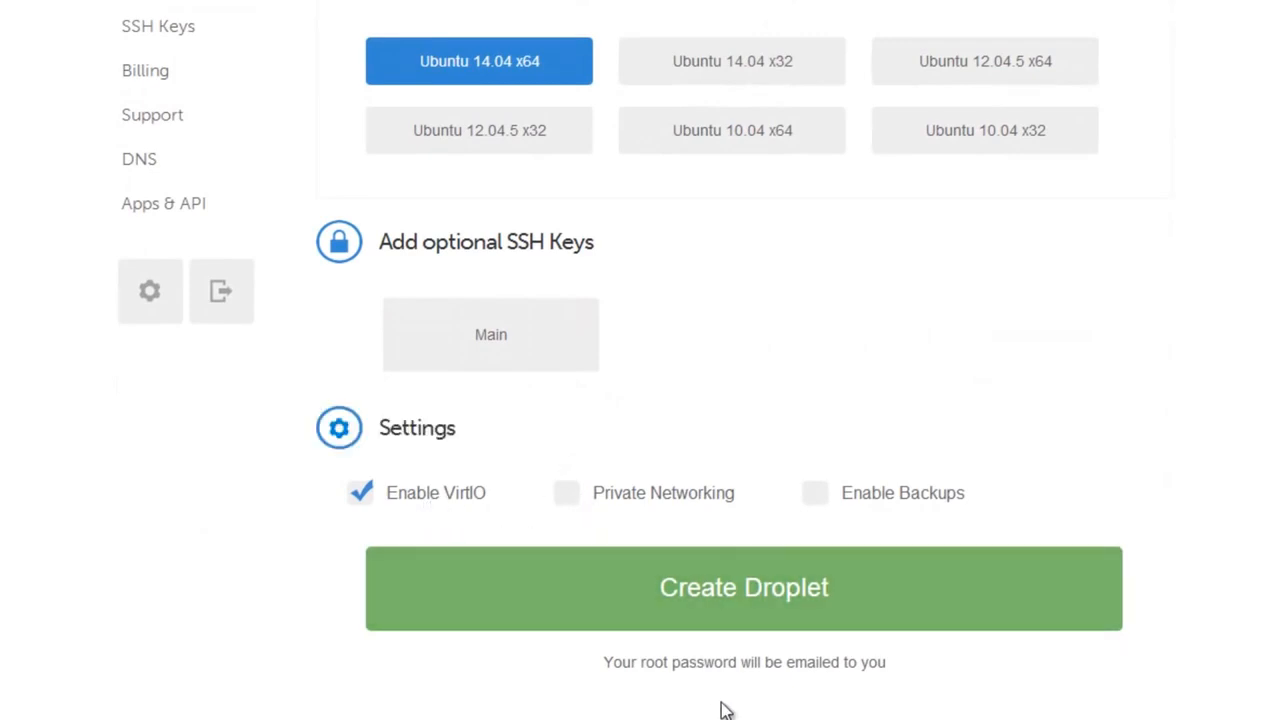
Create the droplet and highlight its IP address and root credentials in the confirmation email.
click(692, 596)
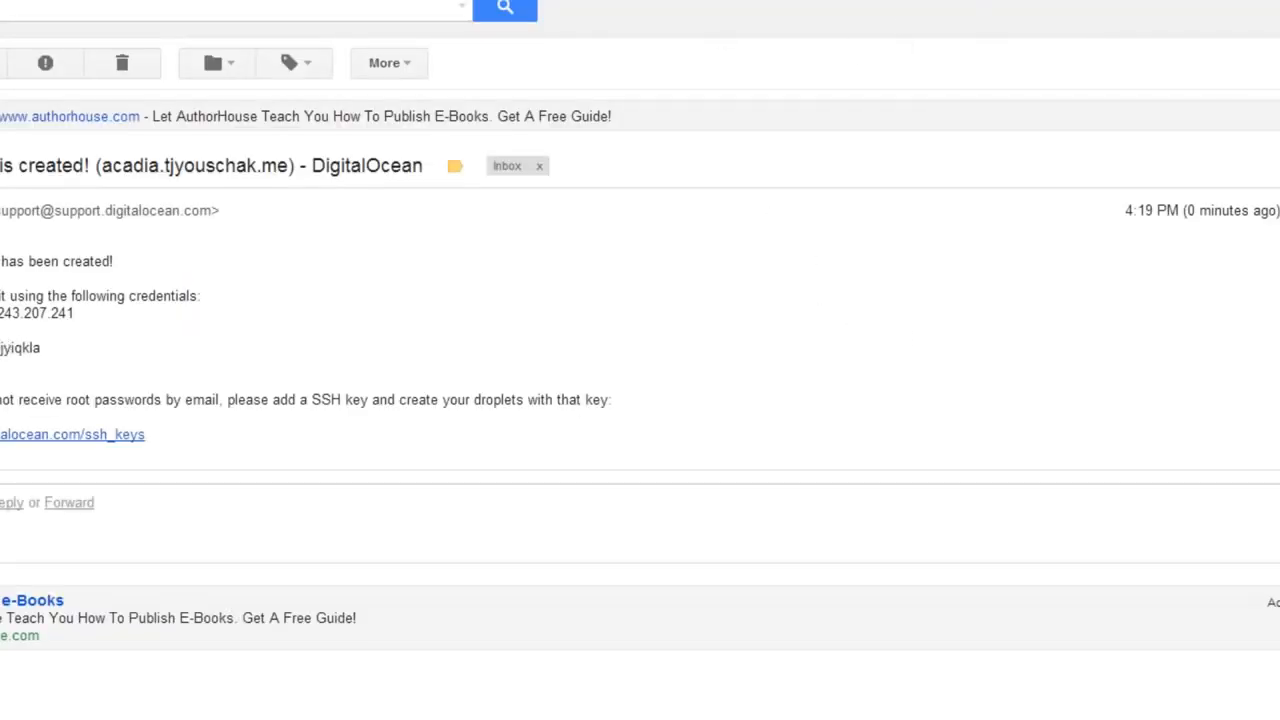
drag(1, 300, 130, 313)
click(2, 338)
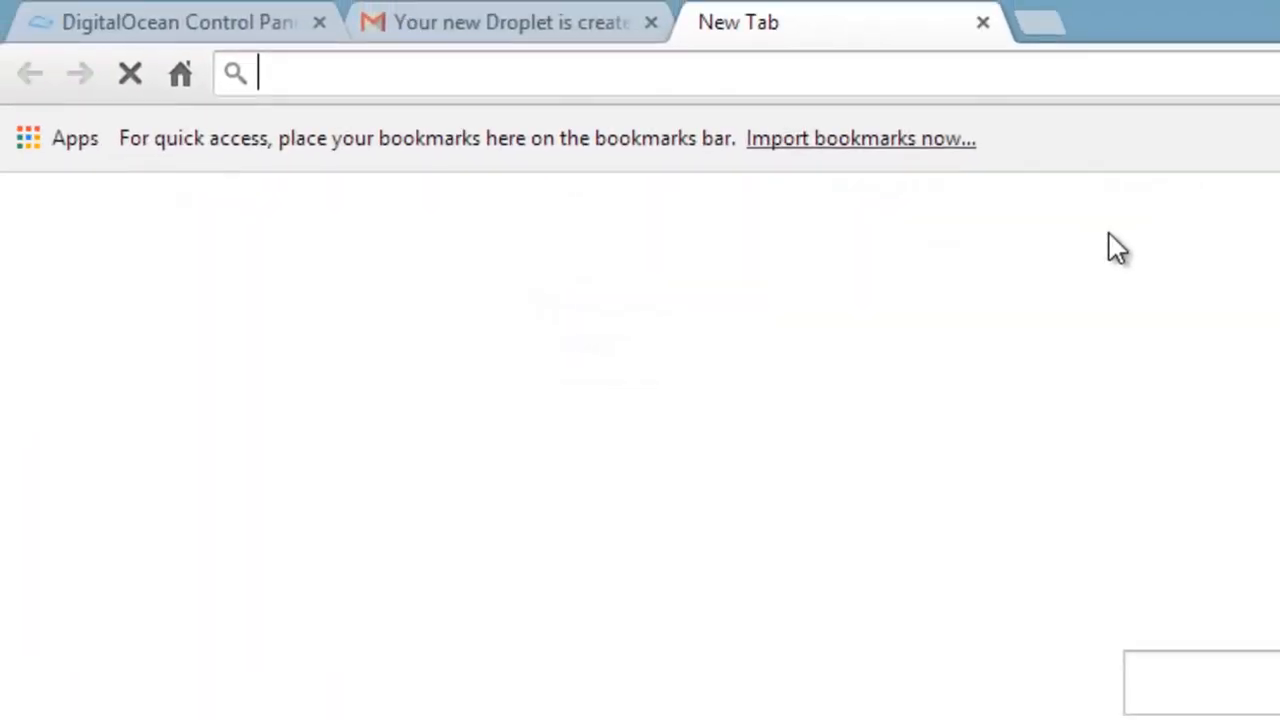
Search Google for 'putty'.
text(google.com)
key(Return)
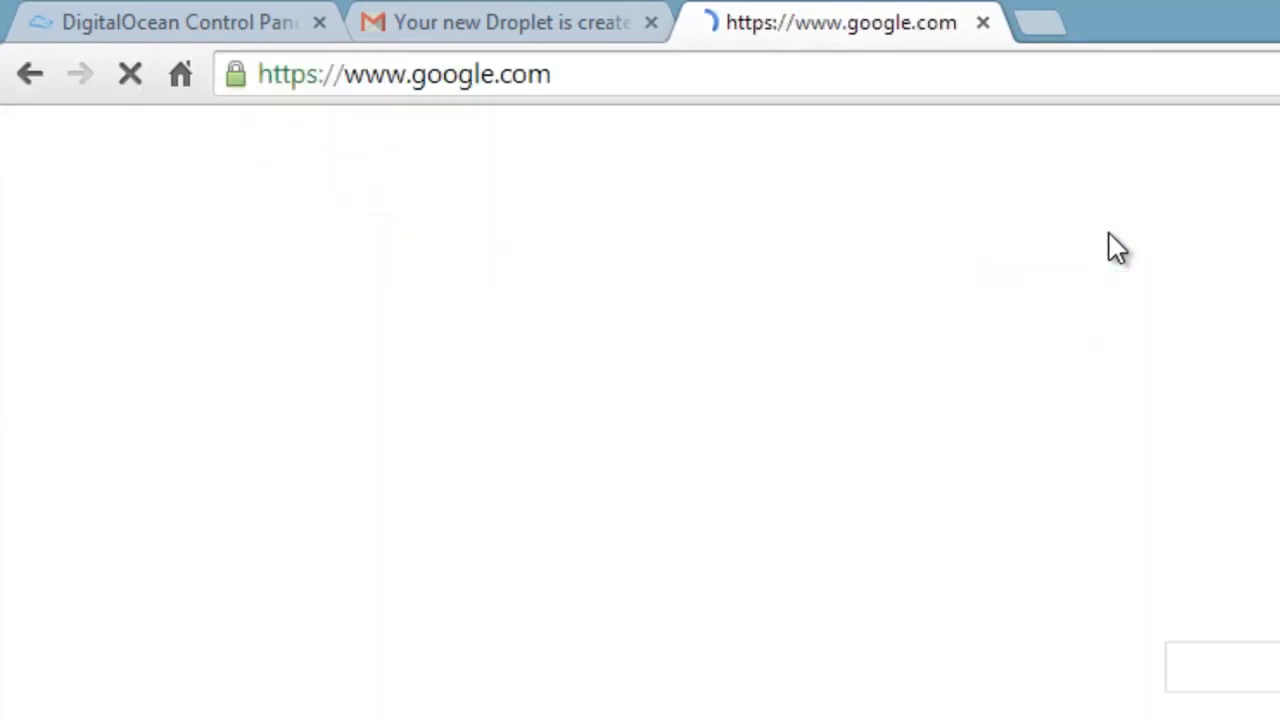
text(putty)
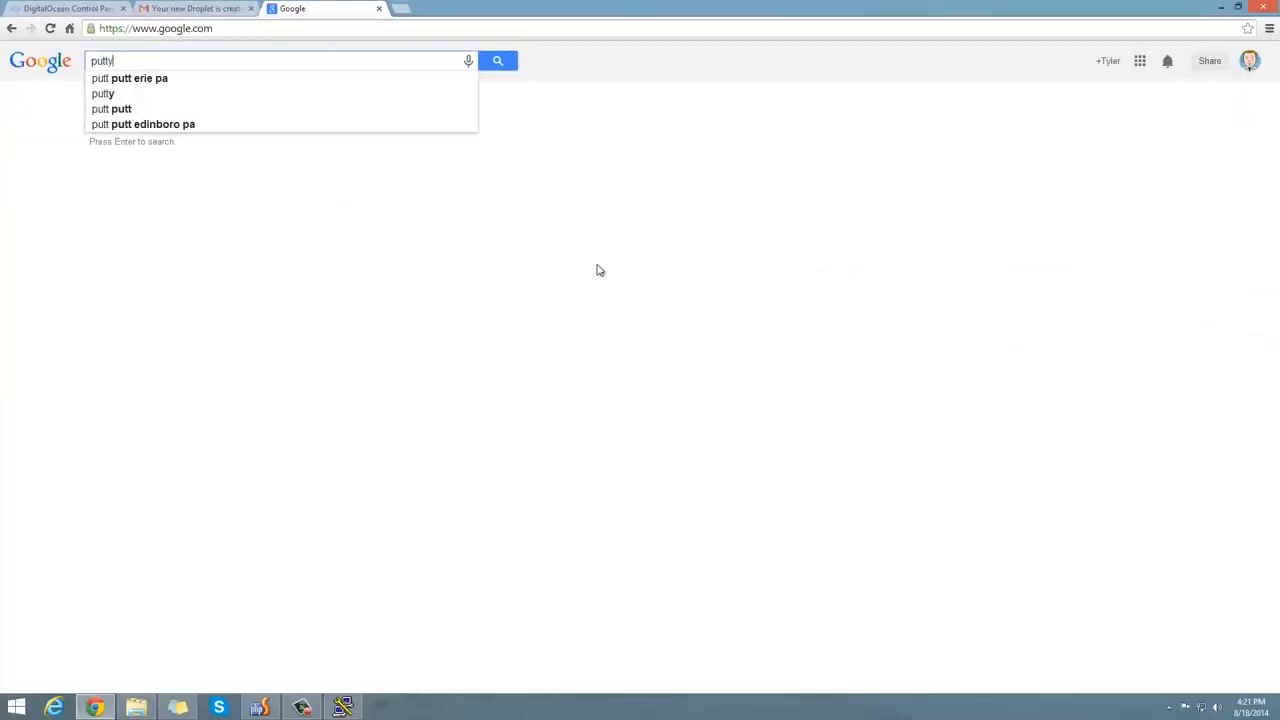
key(Return)
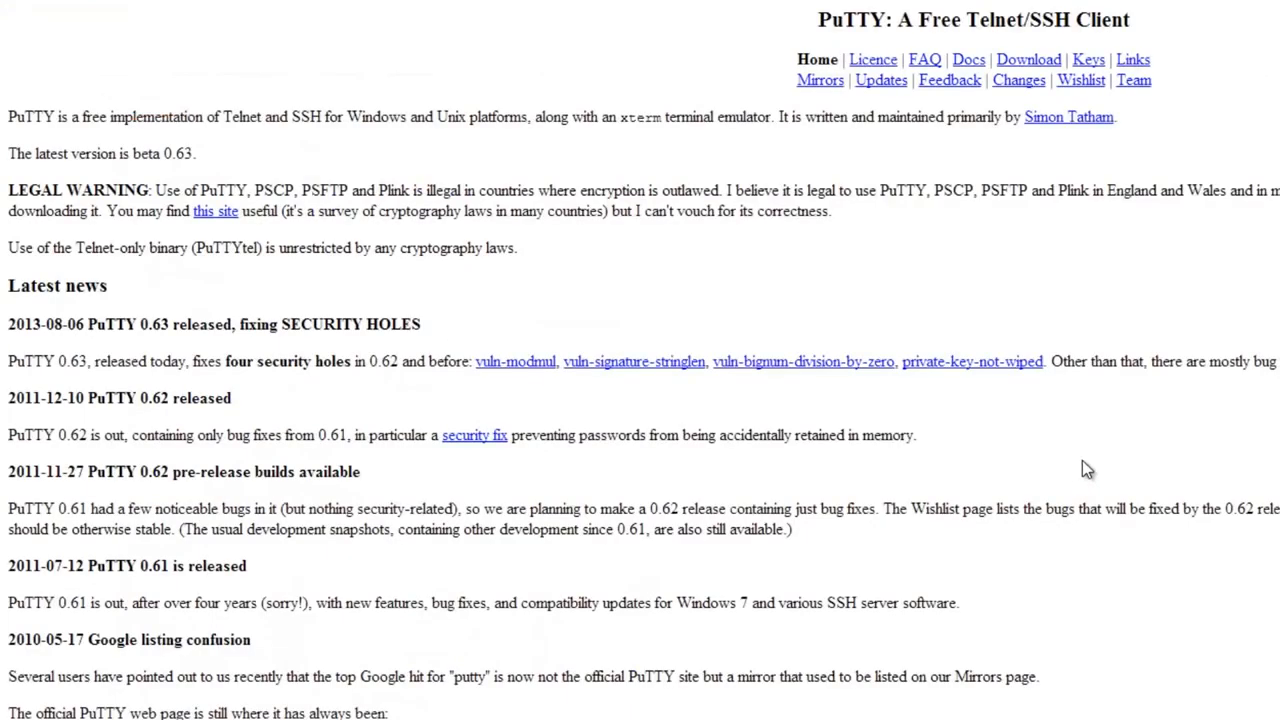
Open the official PuTTY Download Page and get putty.exe.
scroll(1082, 460, down, 1)
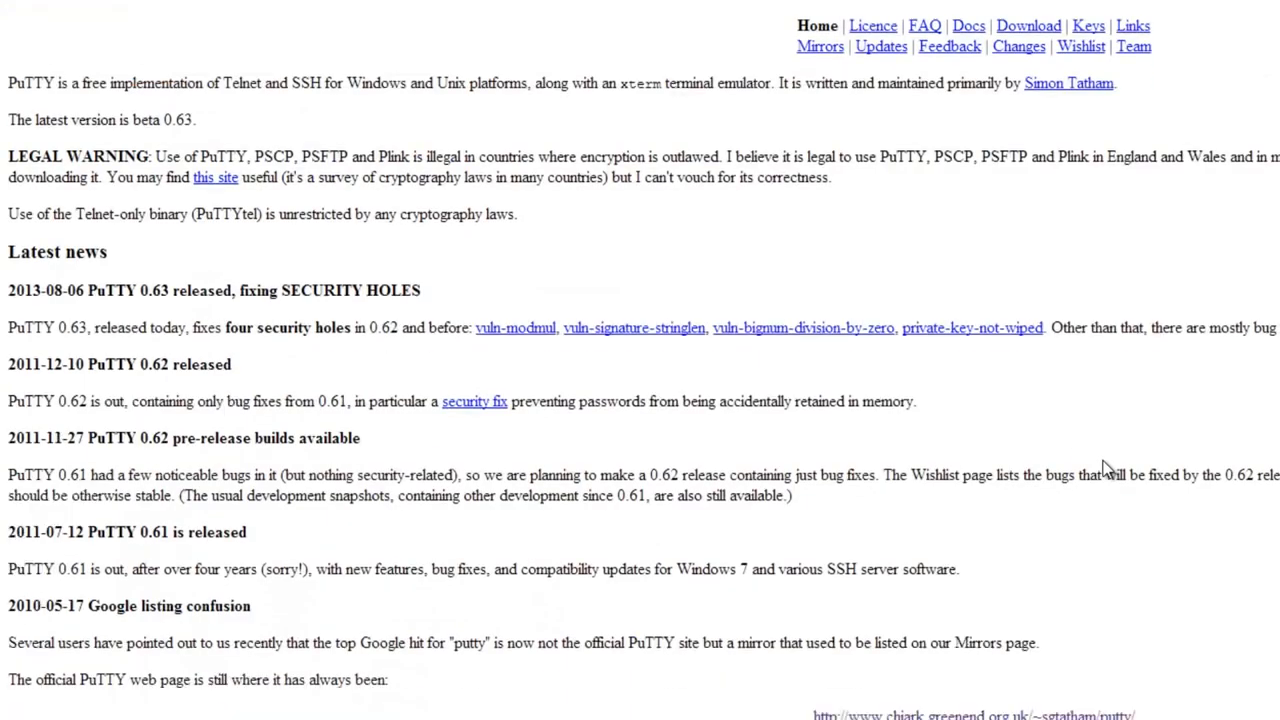
scroll(1051, 457, down, 1)
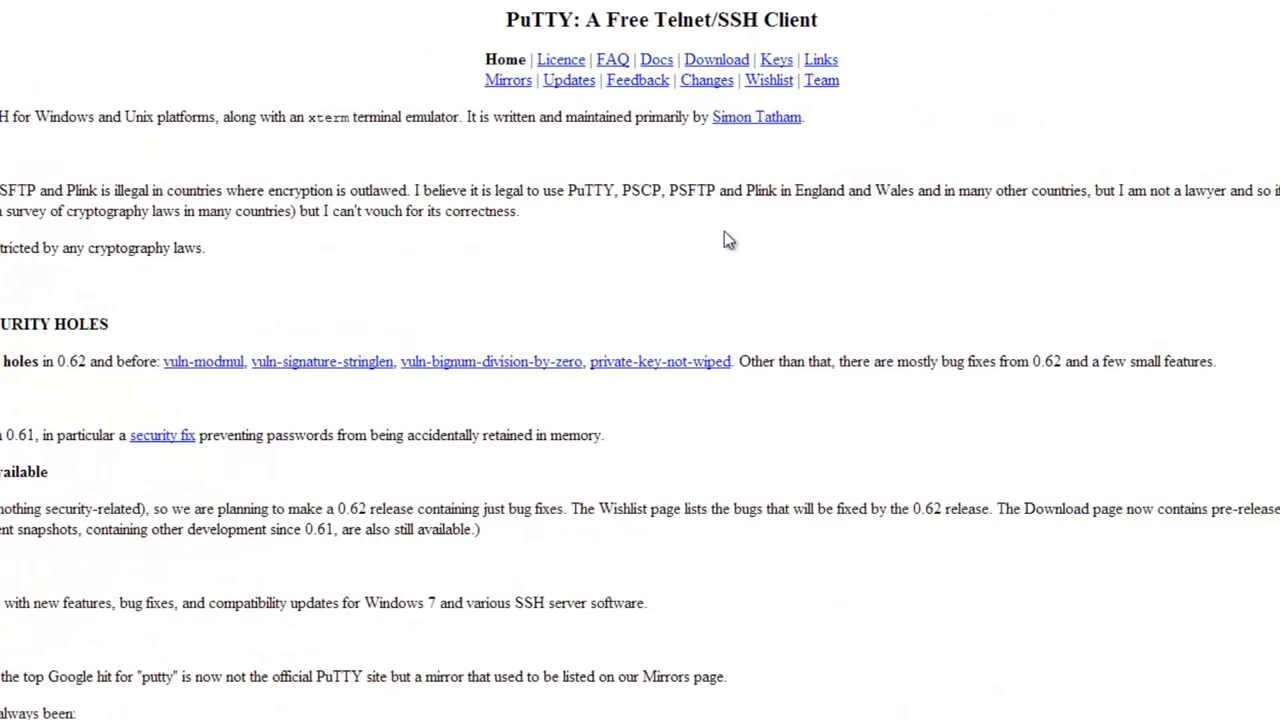
click(716, 60)
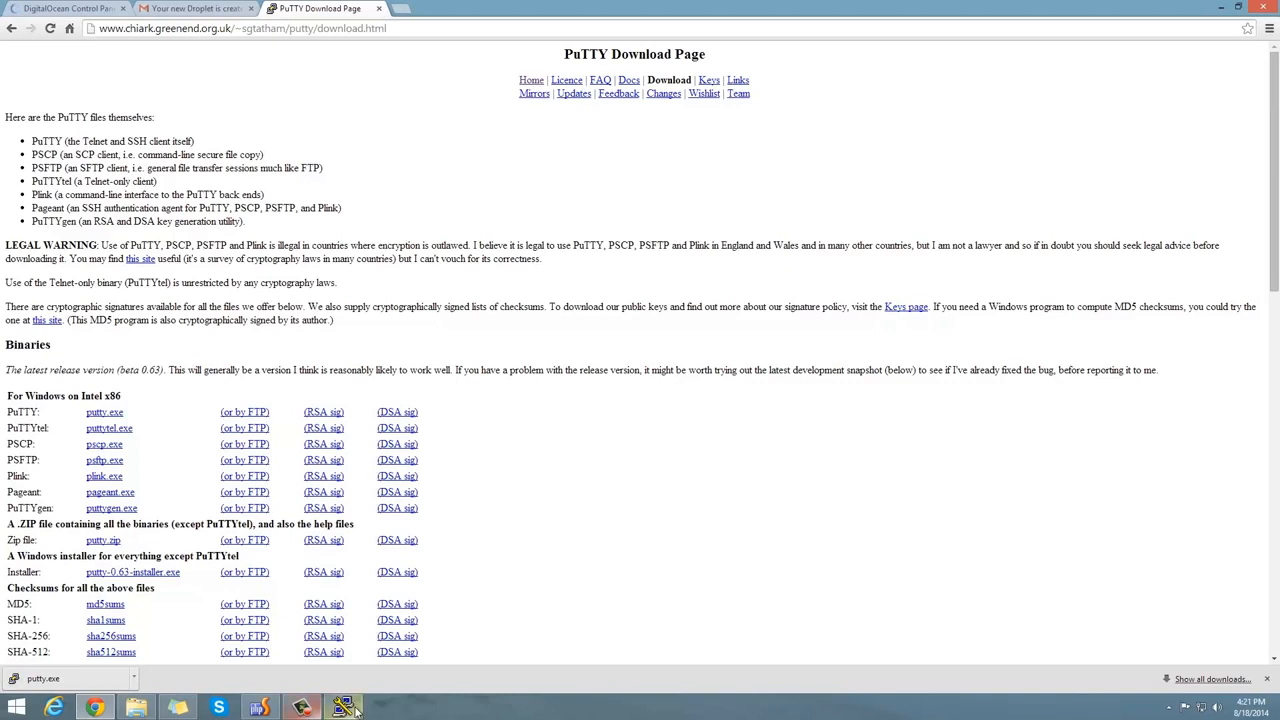
click(352, 14)
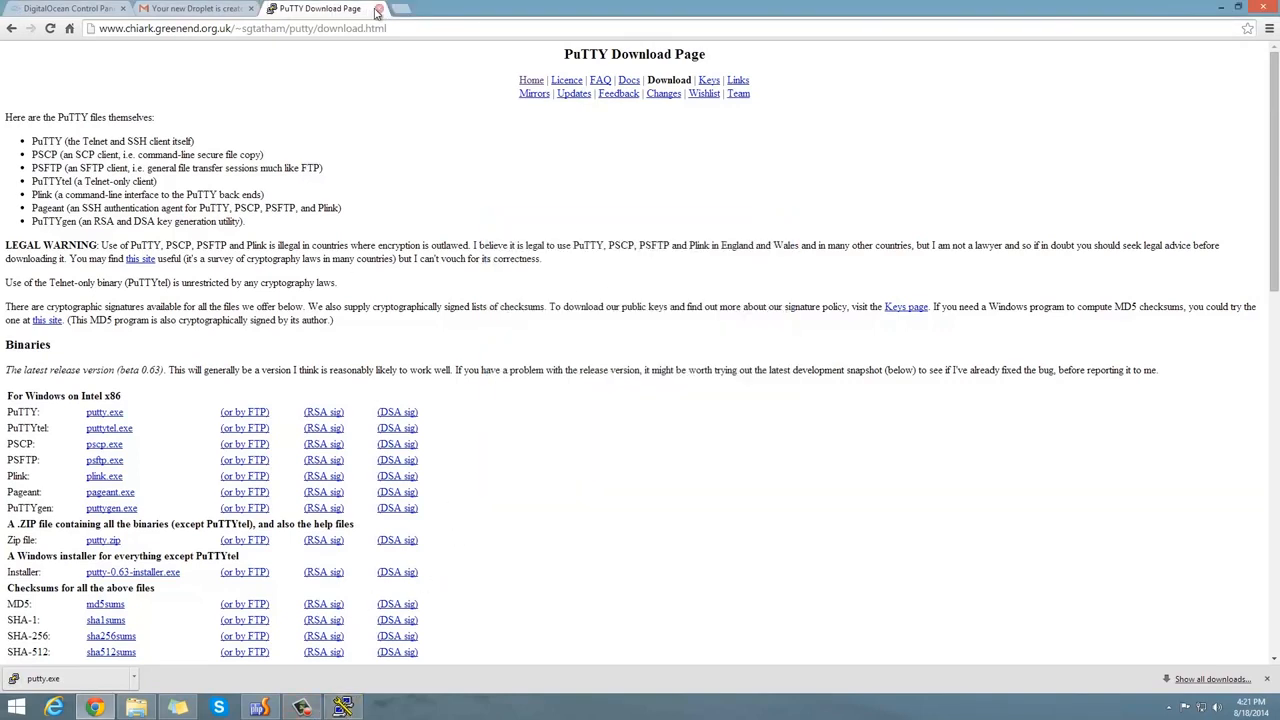
Connect PuTTY over SSH to 162.243.207.241, copied from the email, accepting the host key.
click(80, 12)
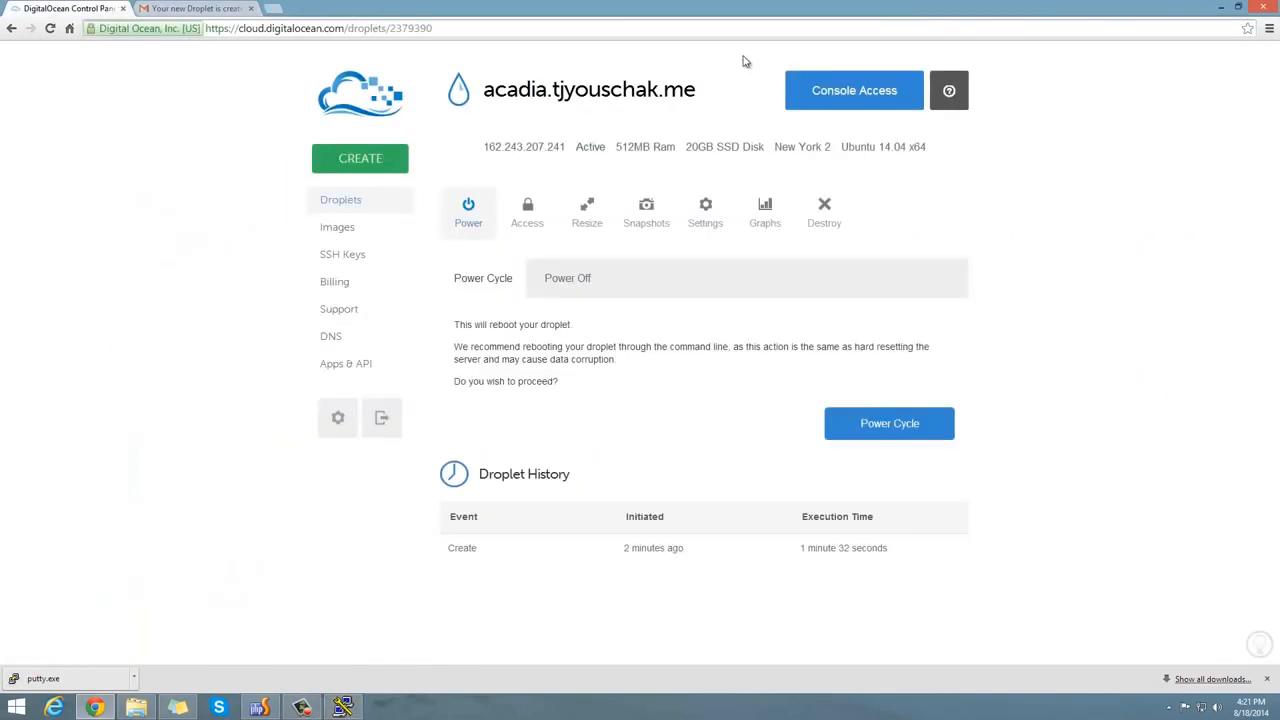
click(222, 10)
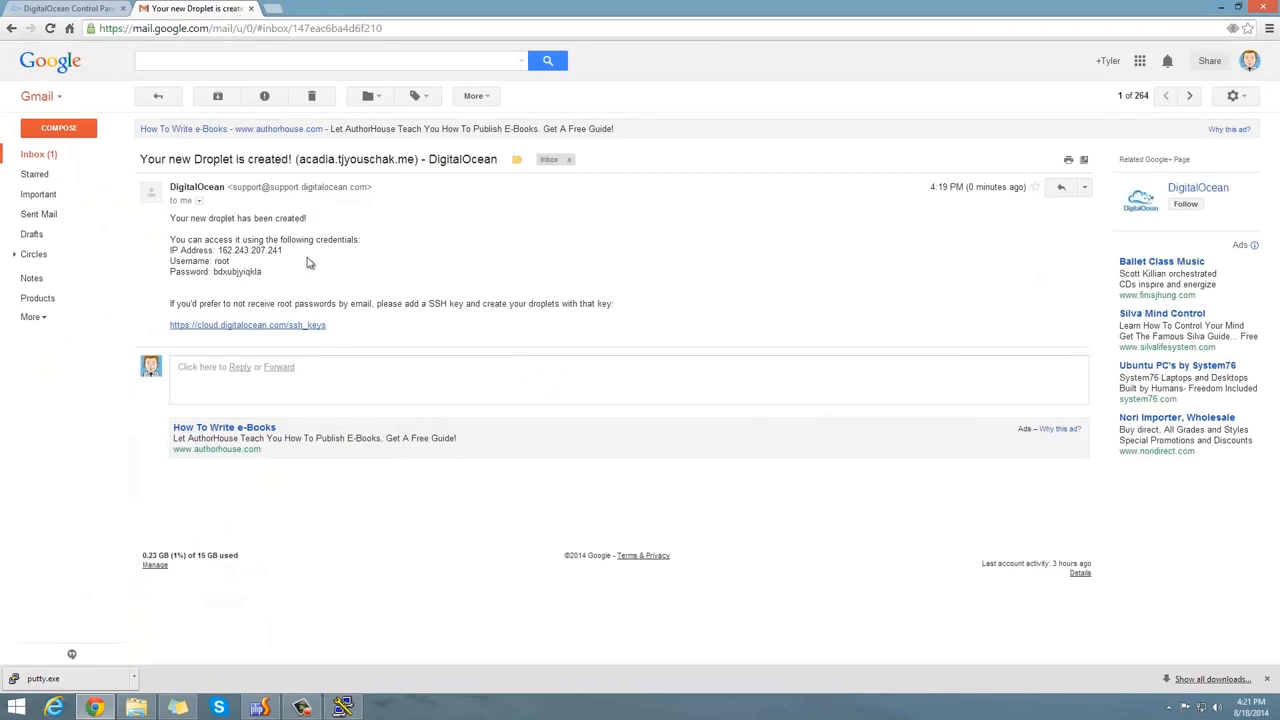
drag(266, 250, 220, 250)
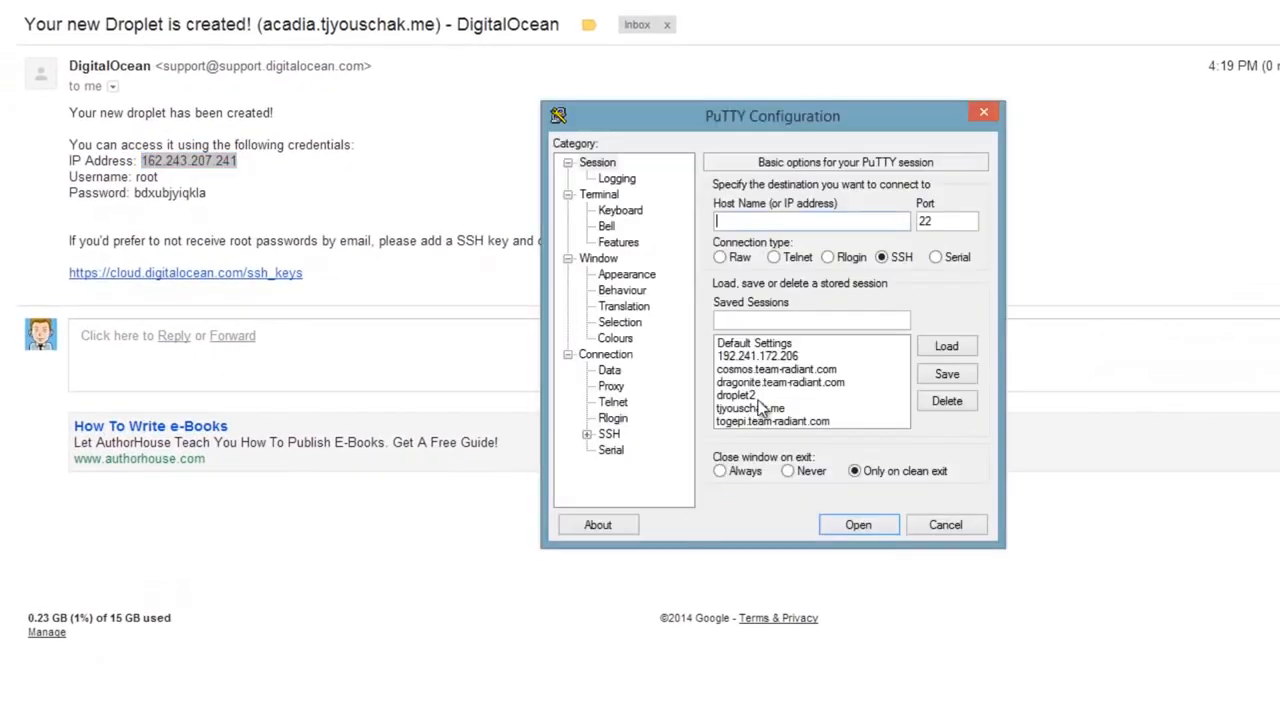
text(162.243.207.241)
click(862, 526)
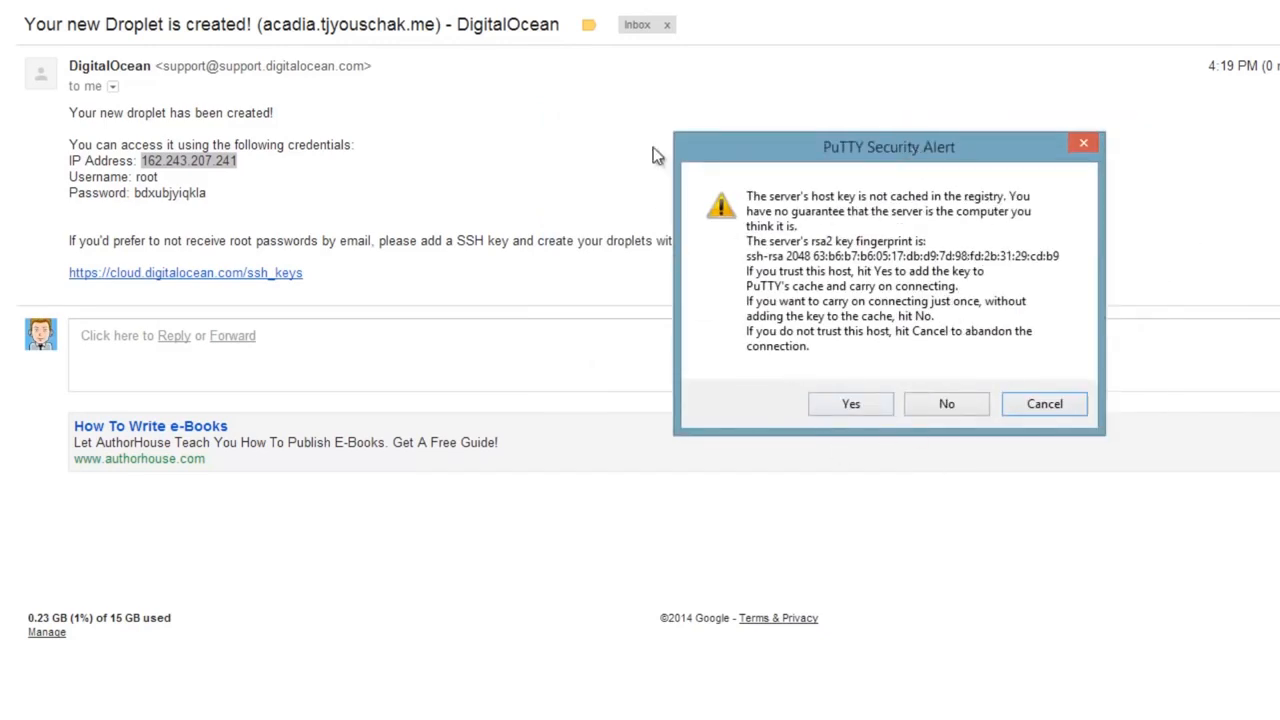
click(840, 406)
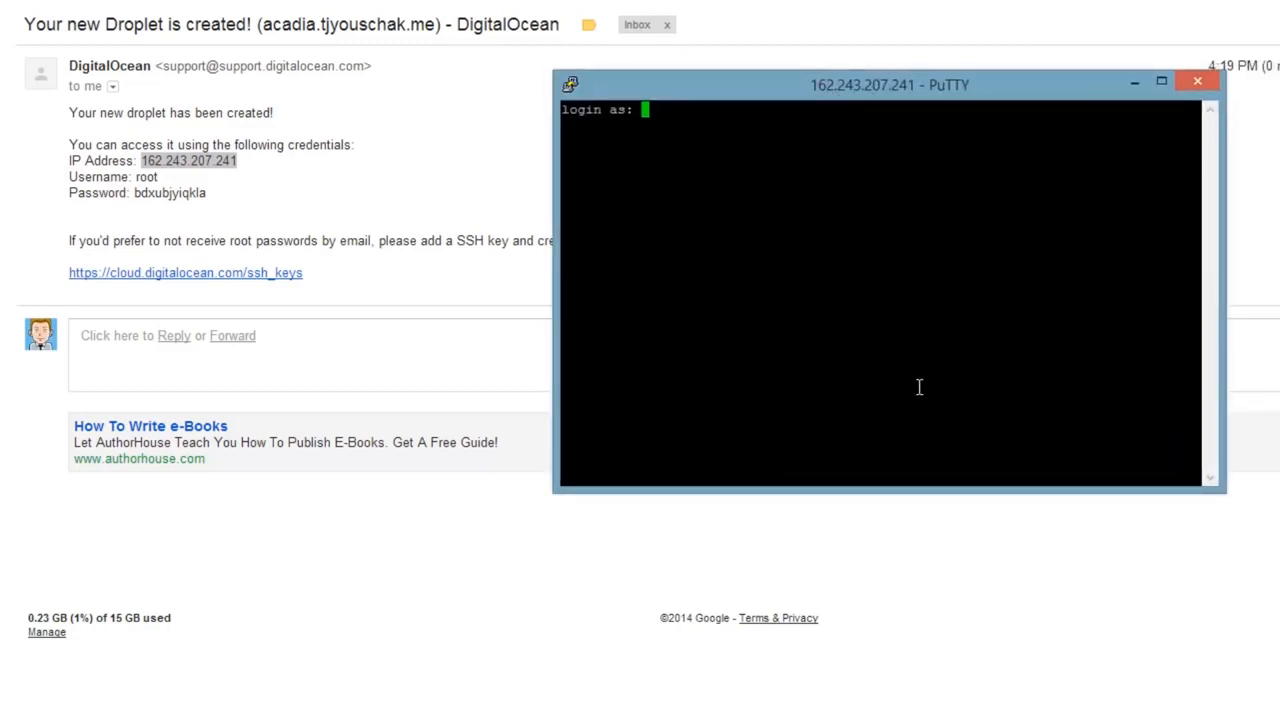
Log in as root, pasting the password copied from the email.
text(root)
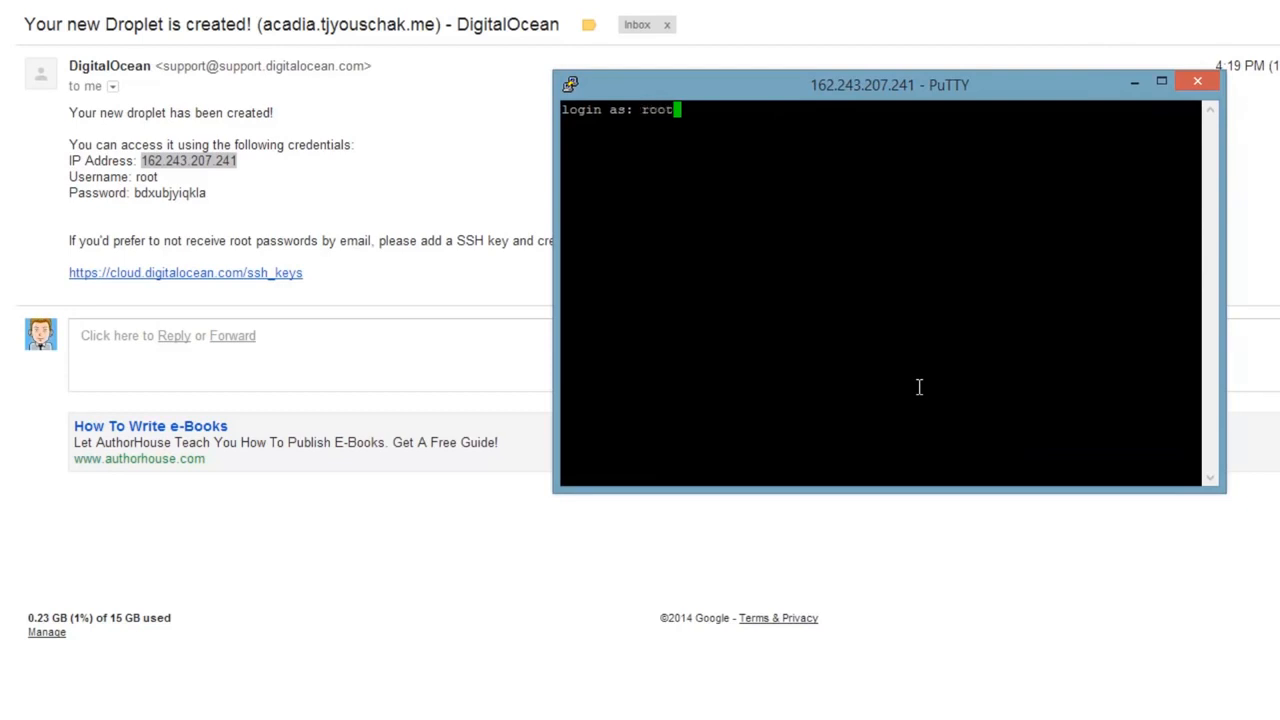
key(Return)
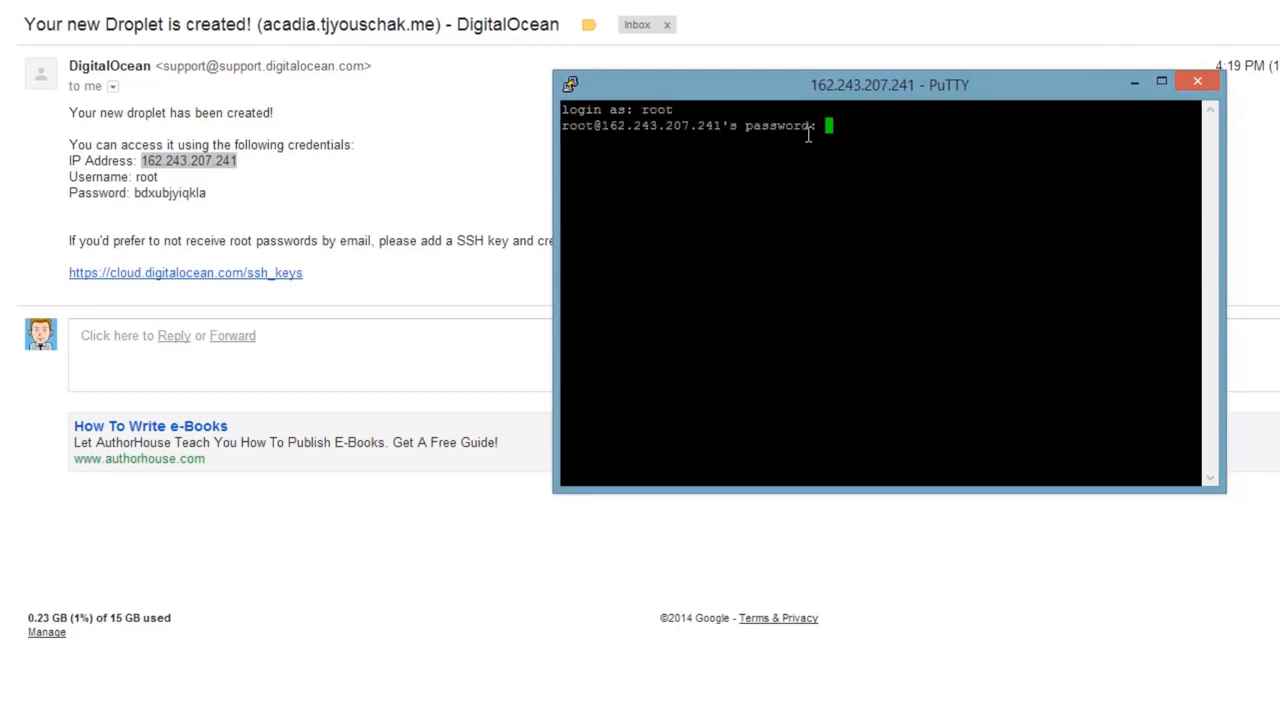
double_click(170, 194)
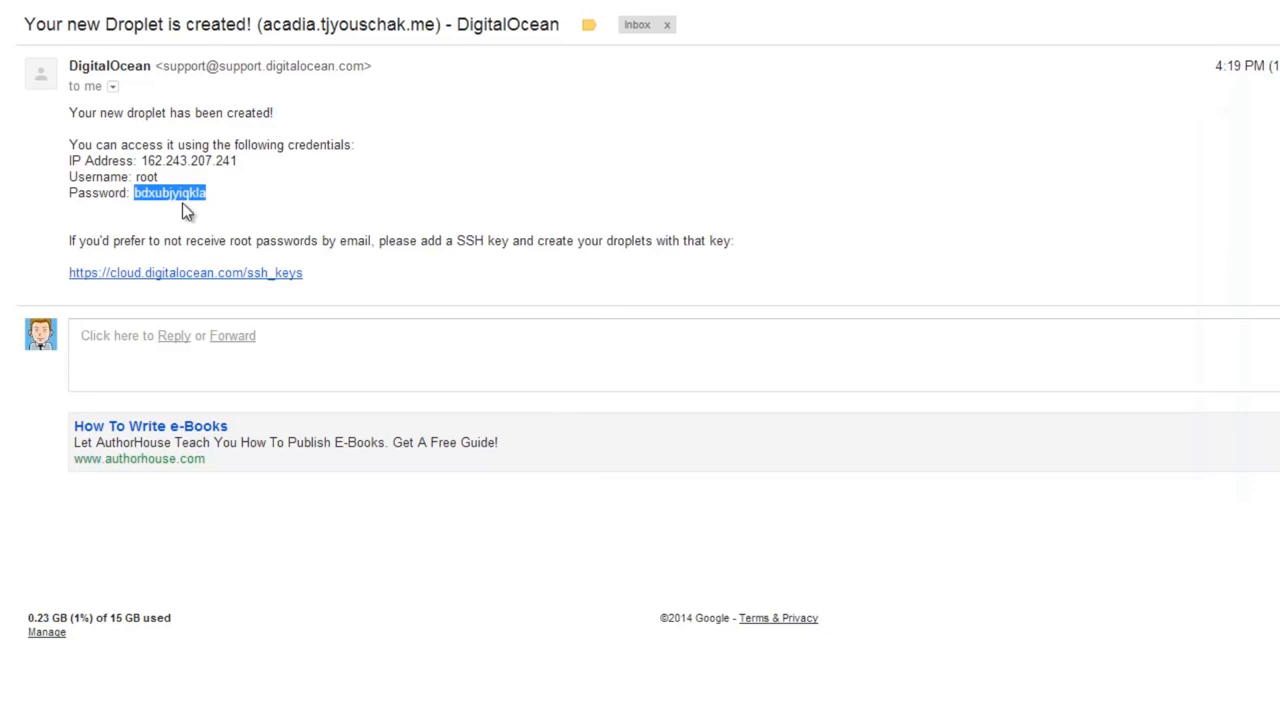
key(alt+Tab)
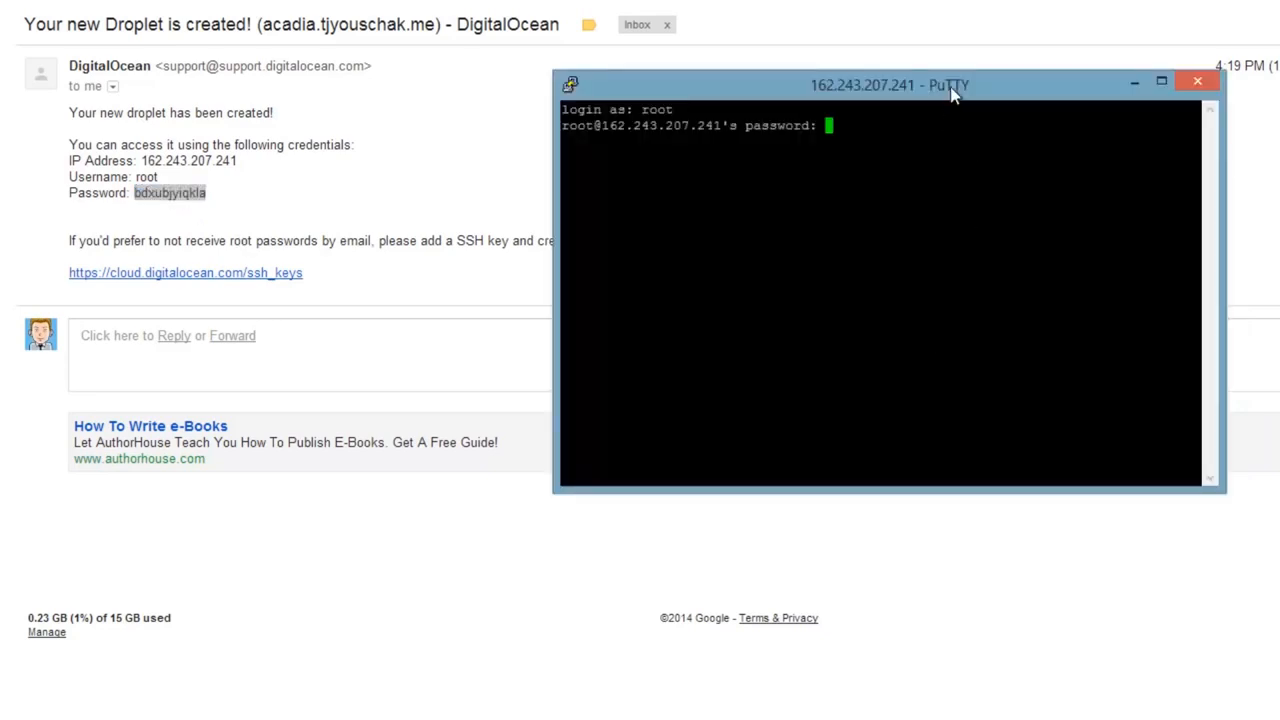
drag(950, 80, 936, 38)
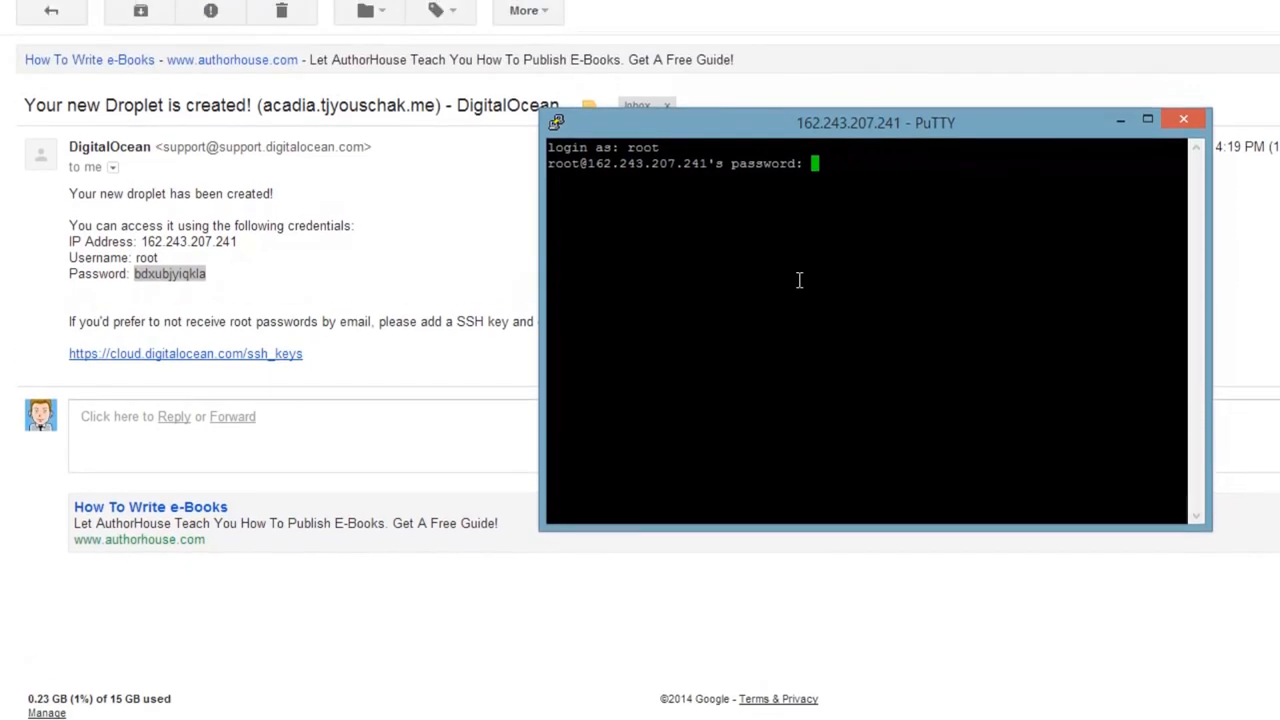
right_click(781, 273)
key(Return)
Point out the memory, swap and 0.0 system load figures in the Ubuntu welcome banner.
drag(965, 136, 802, 78)
mouse_move(841, 281)
mouse_down()
mouse_move(831, 263)
mouse_move(831, 281)
mouse_up()
click(577, 260)
double_click(519, 226)
Note the 7.3% disk usage, then enter the current password and set and confirm a new root password.
drag(512, 243, 626, 236)
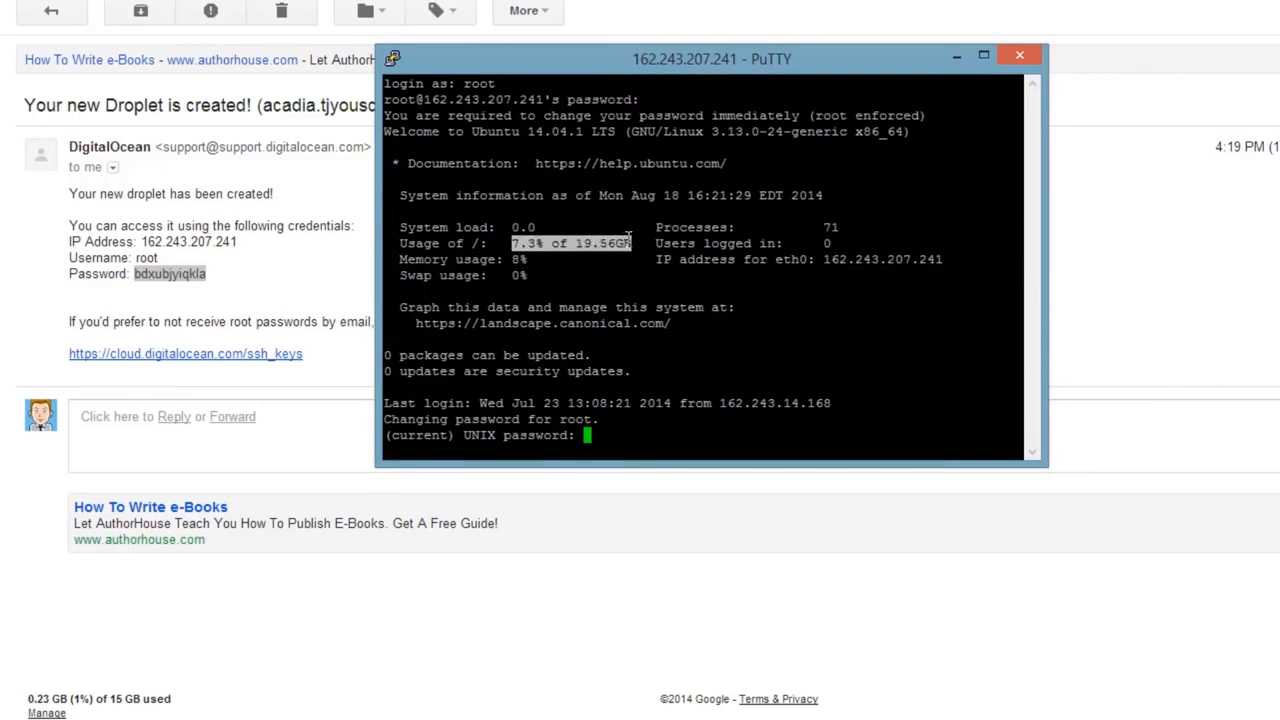
click(612, 292)
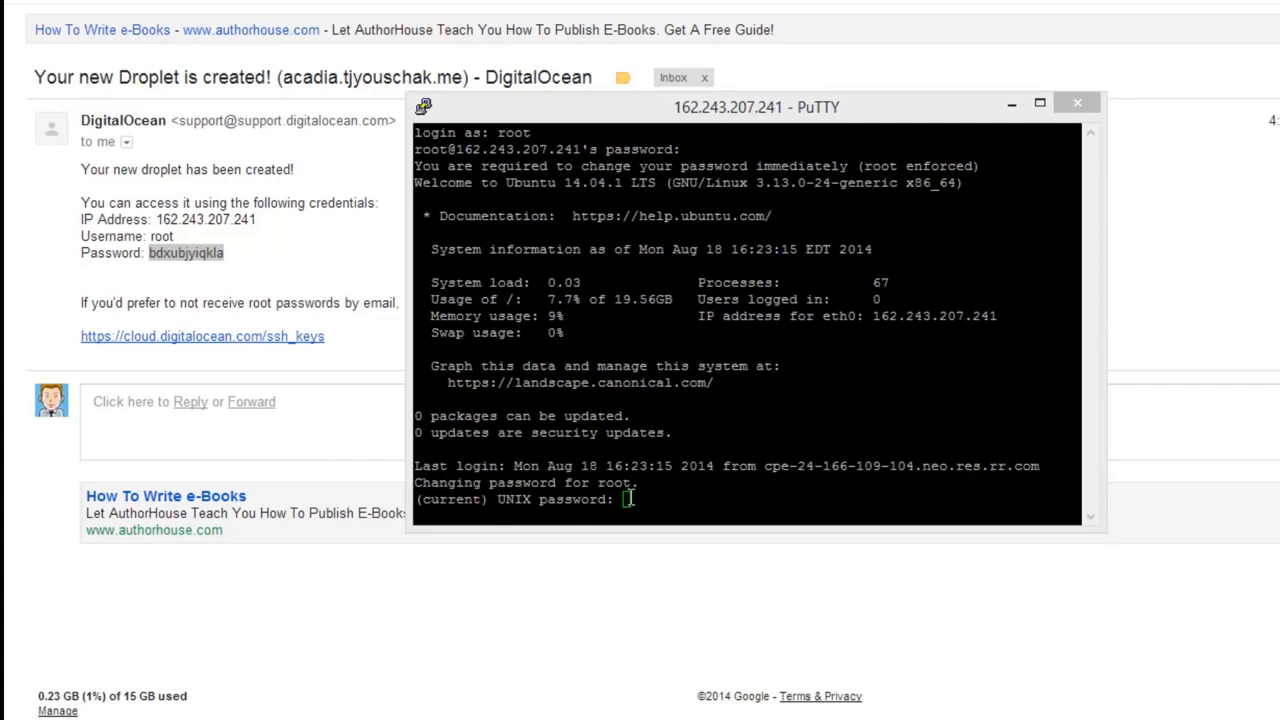
click(645, 507)
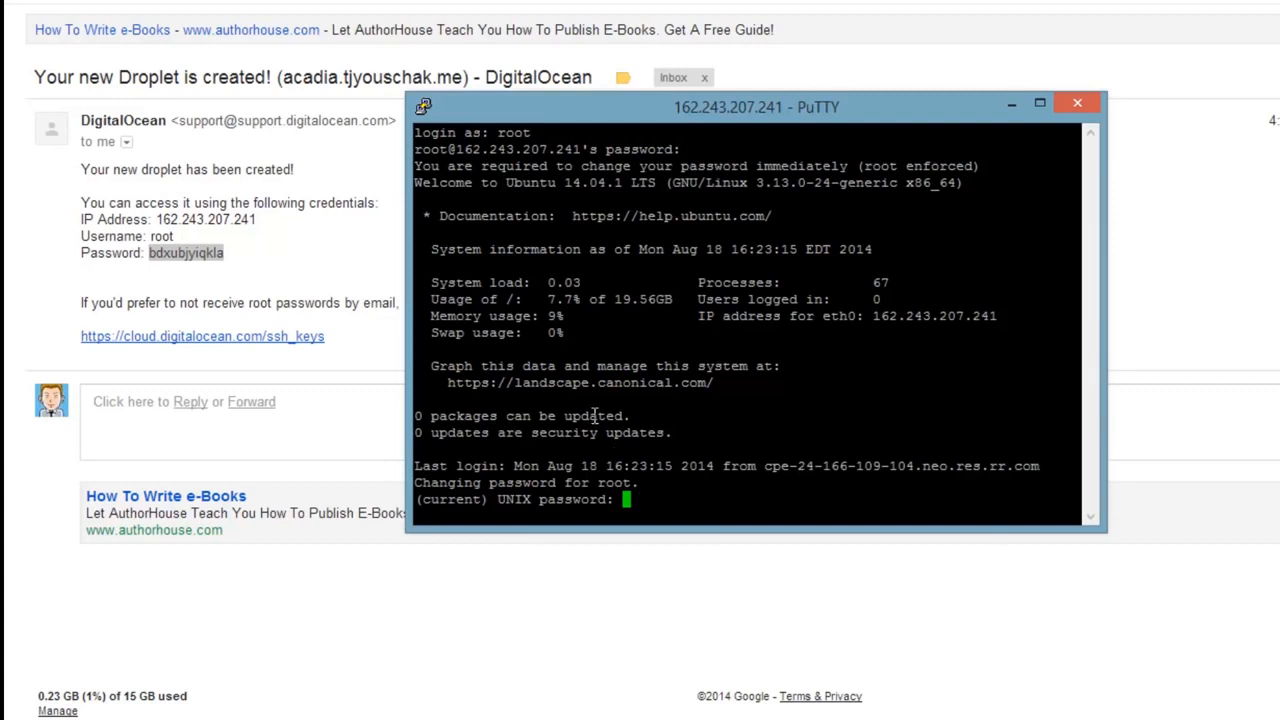
key(Return)
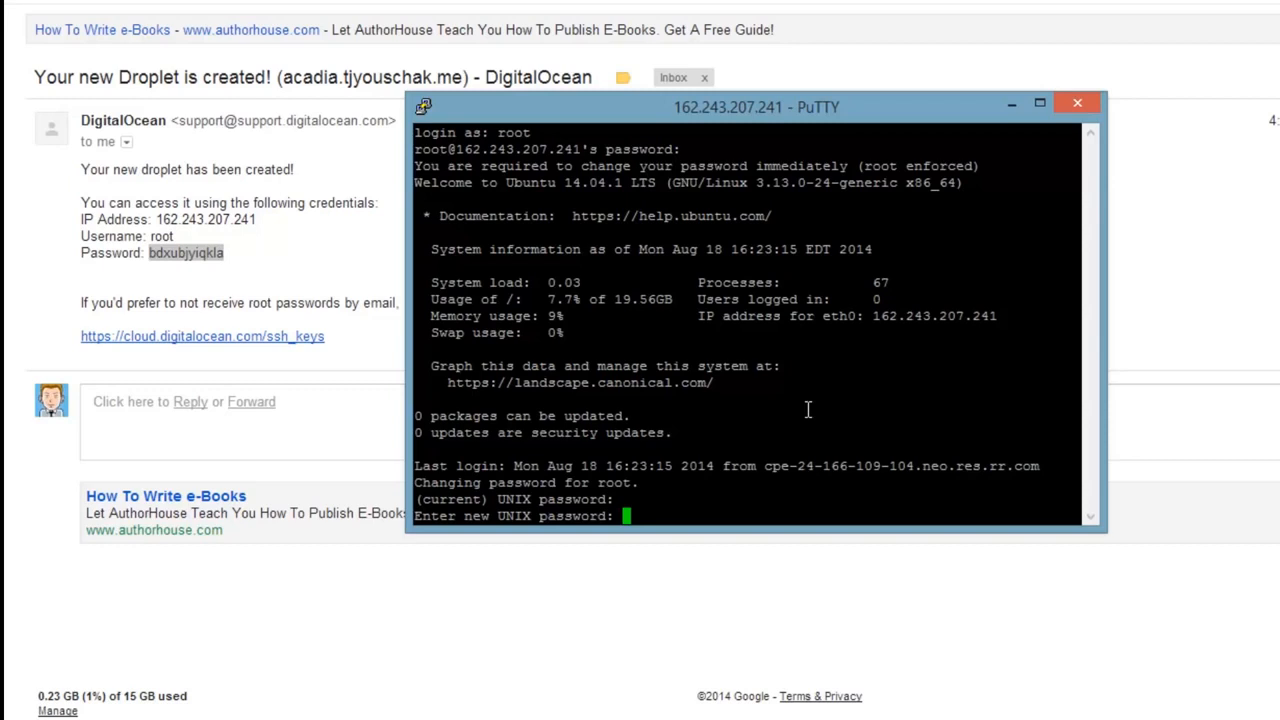
key(Return)
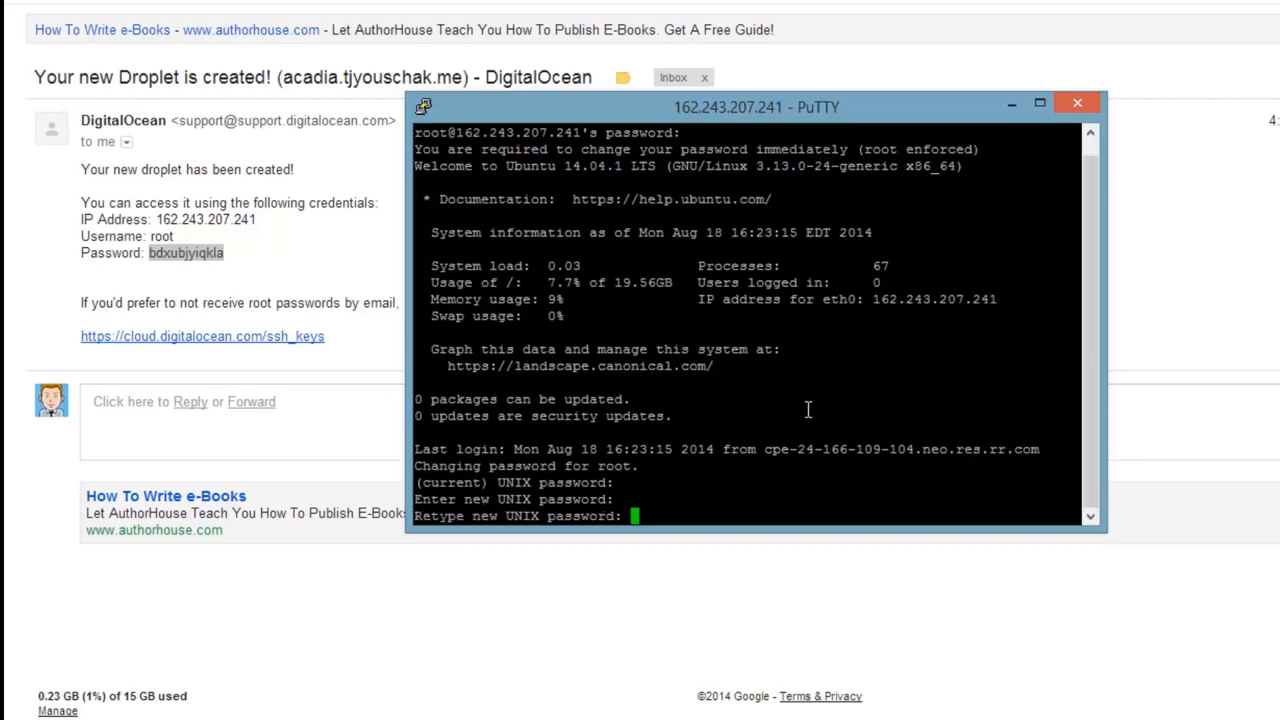
key(Return)
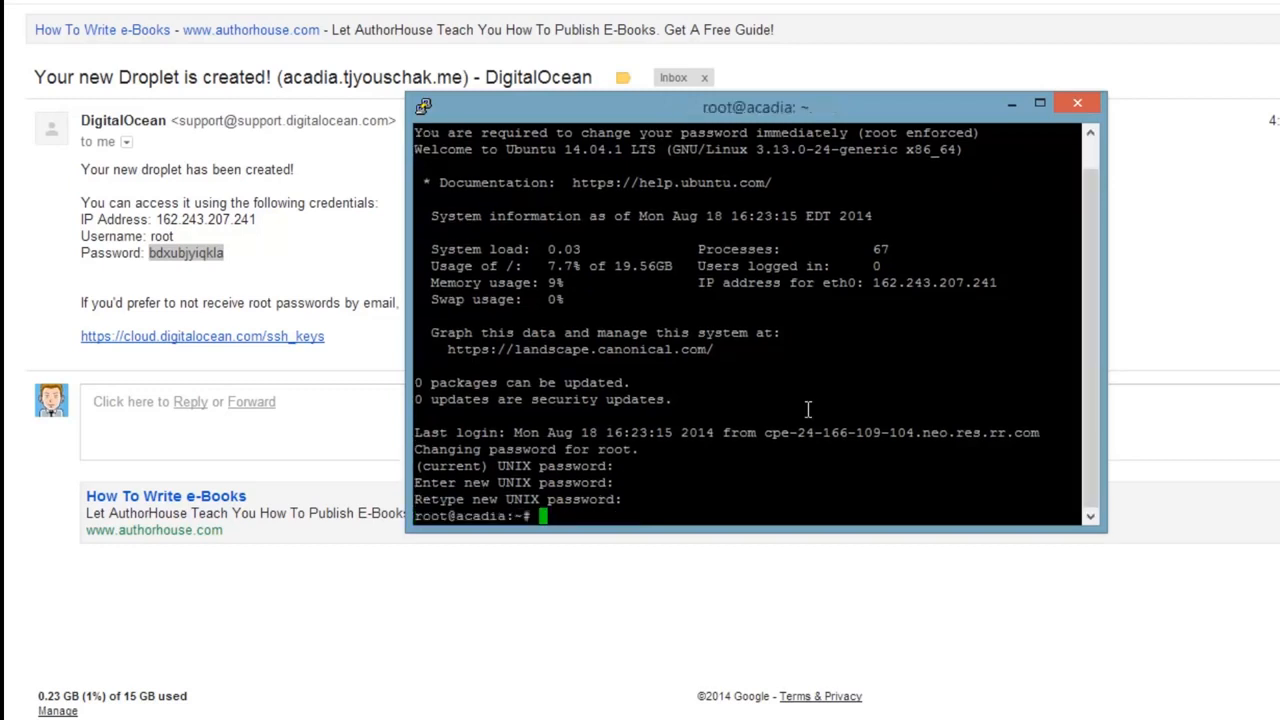